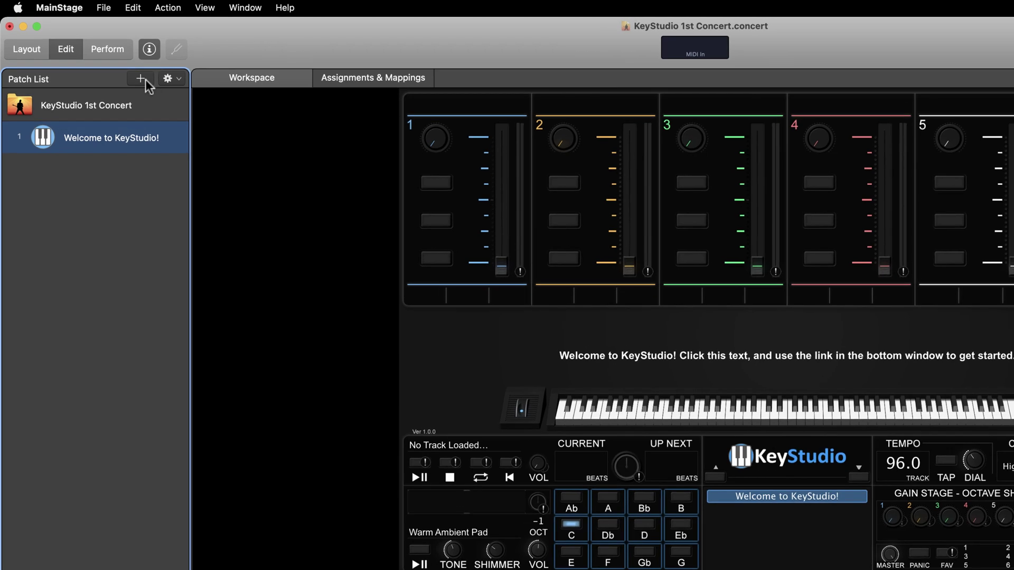
# Step: Add an empty Untitled Patch to the concert and toggle the patch settings panel on
pyautogui.click(145, 81)
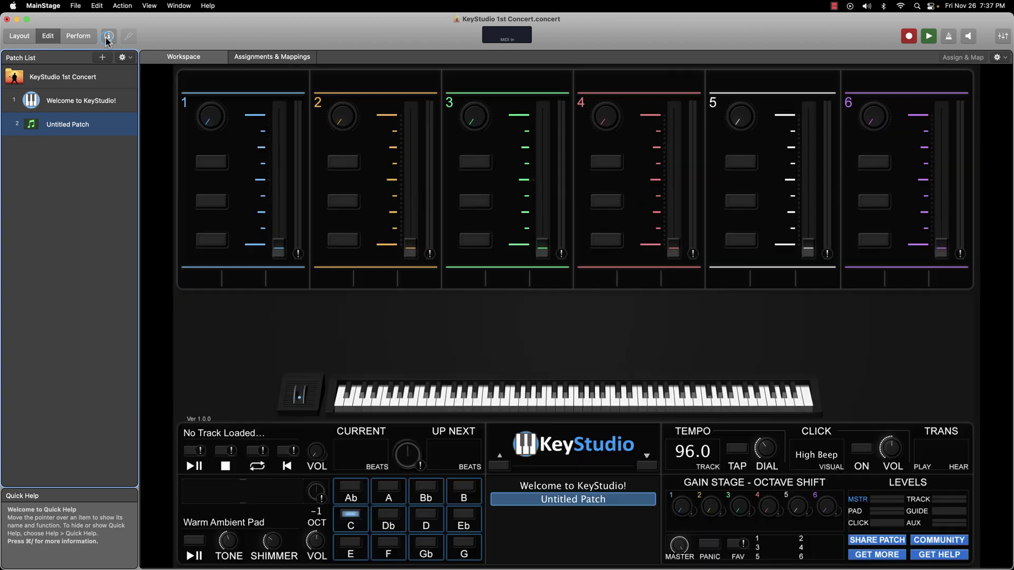
pyautogui.click(108, 36)
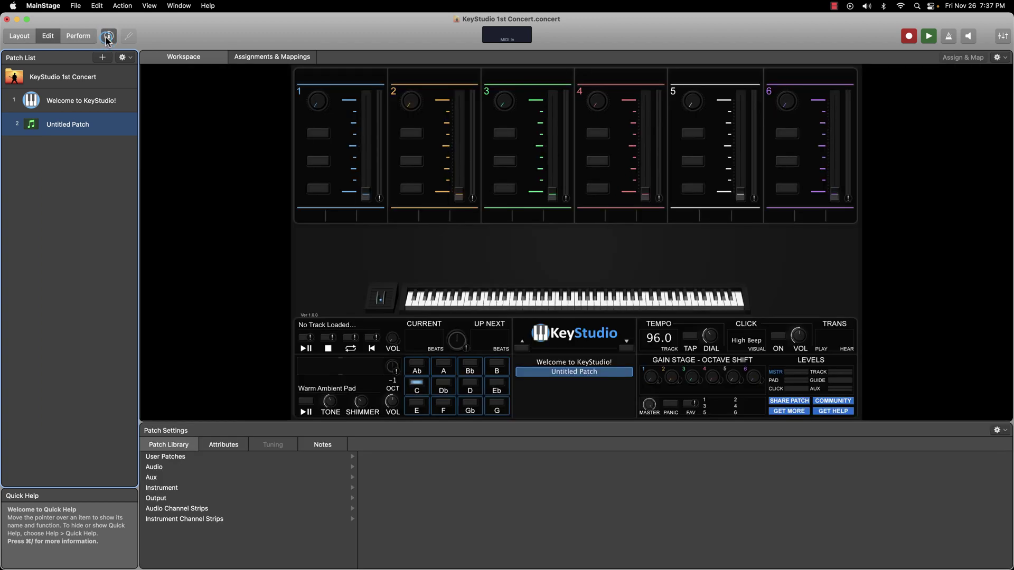
pyautogui.click(108, 36)
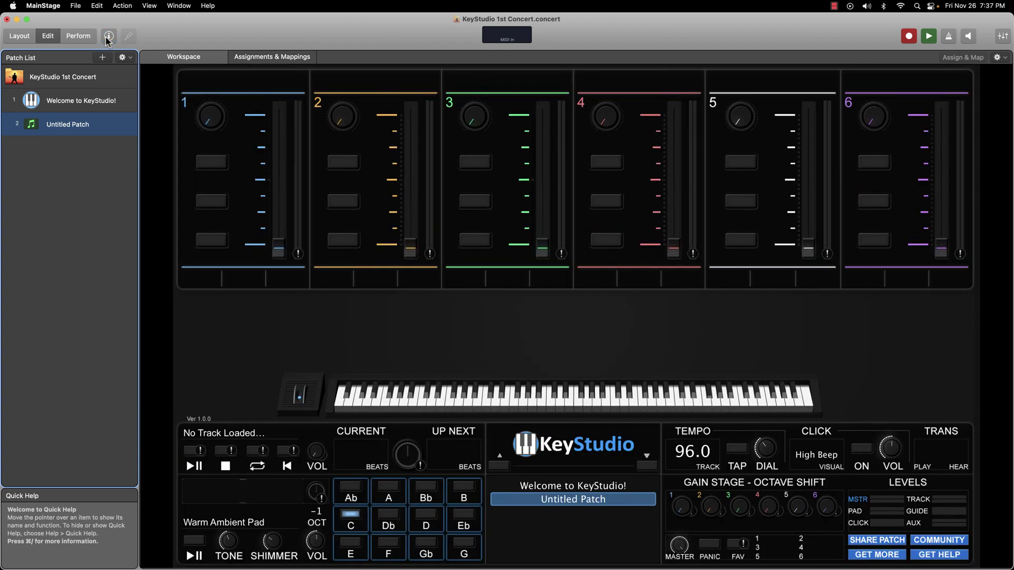
pyautogui.click(107, 36)
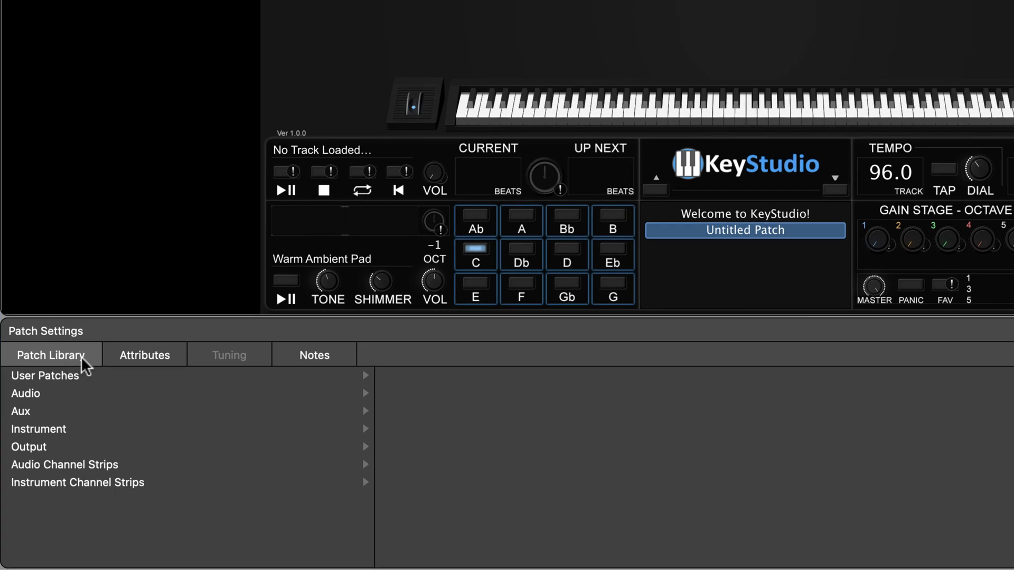
# Step: Open the Patch Library to User Patches > KeyStudio - Patch Browser and check its display options
pyautogui.click(66, 358)
pyautogui.click(70, 374)
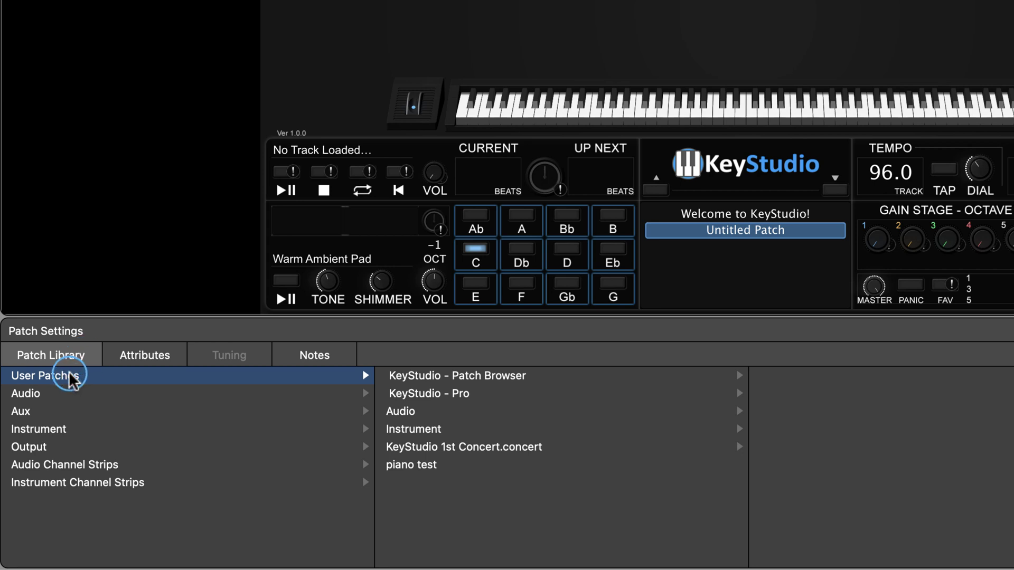
pyautogui.click(434, 378)
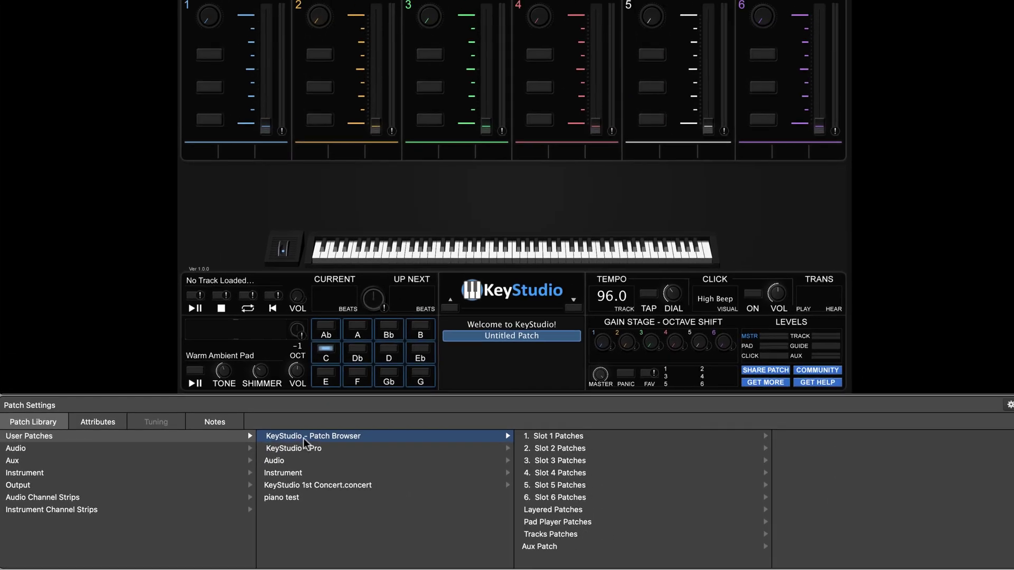
pyautogui.click(999, 409)
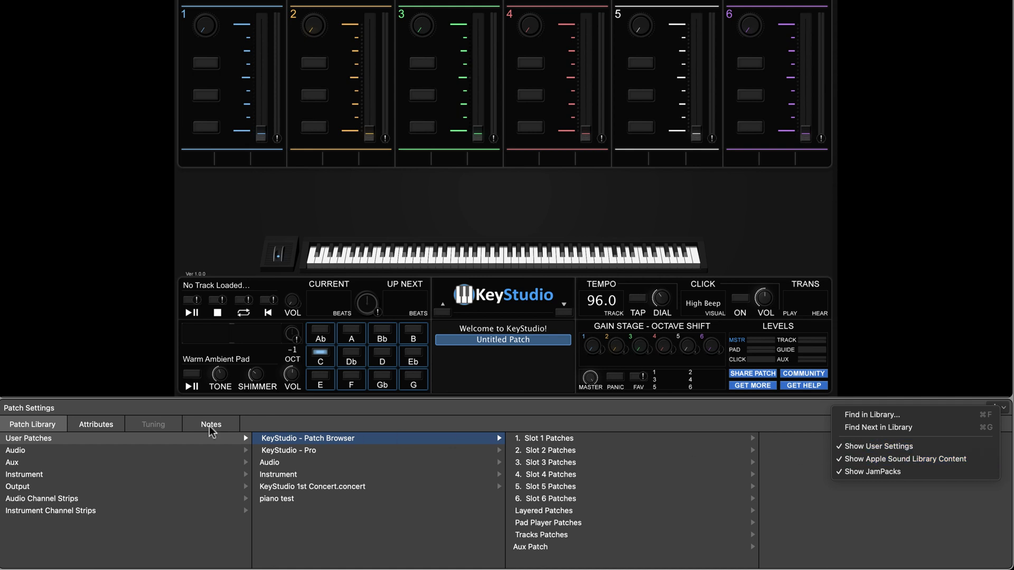
pyautogui.click(95, 425)
pyautogui.click(95, 425)
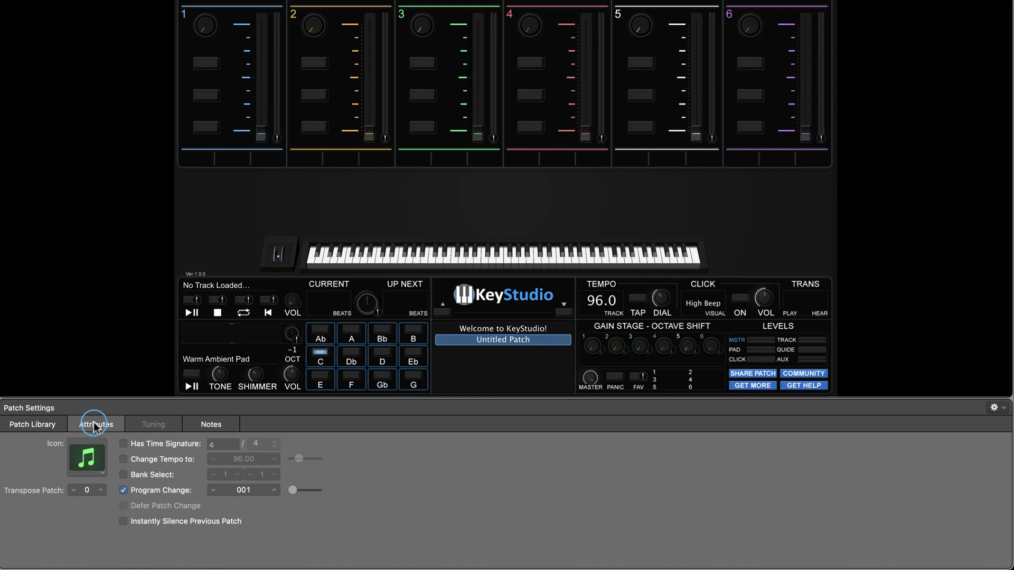
# Step: Browse the library to User Patches > KeyStudio - Patch Browser > 1. Slot 1 Patches > 1. Pianos
pyautogui.click(21, 425)
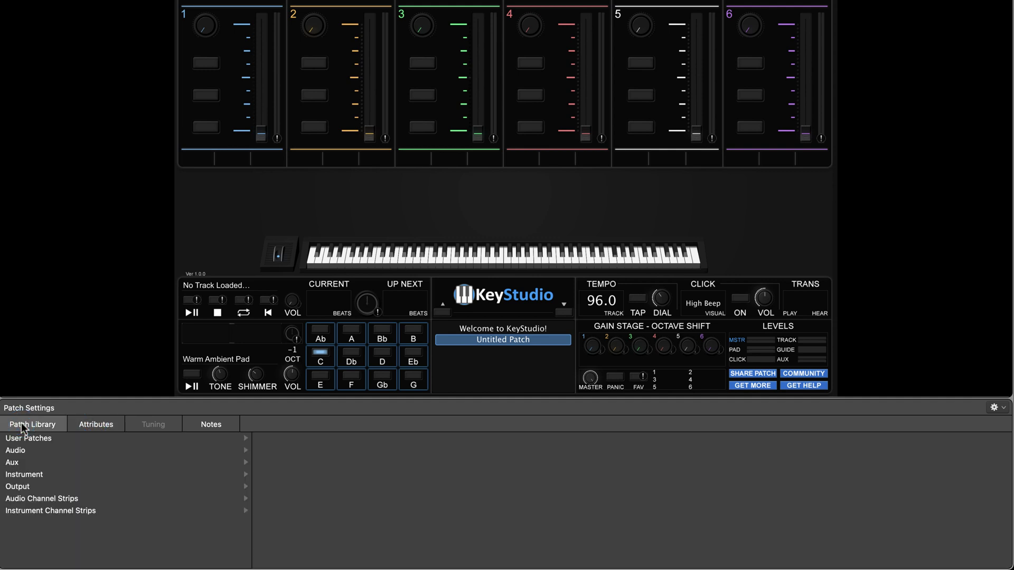
pyautogui.click(42, 439)
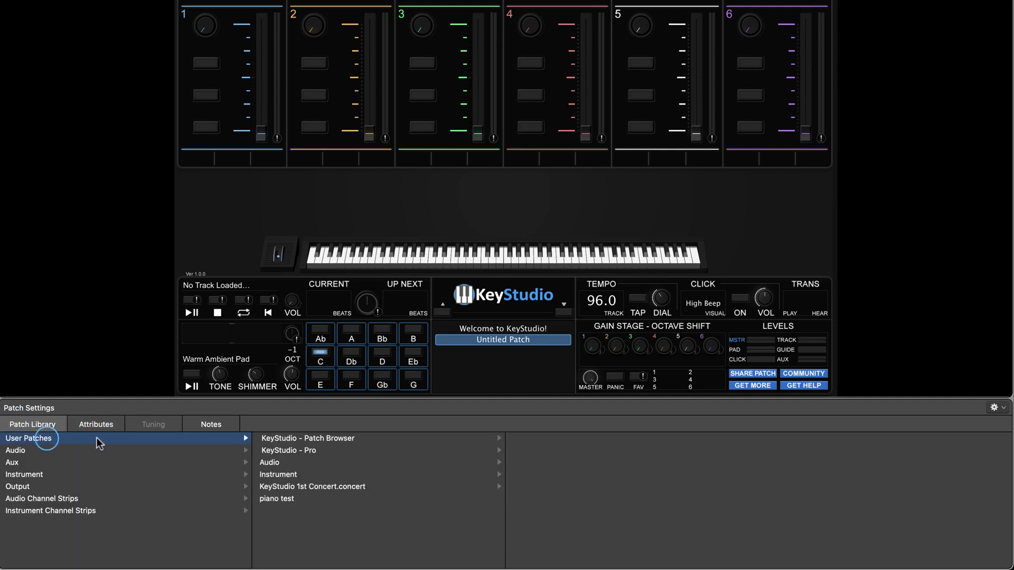
pyautogui.click(324, 439)
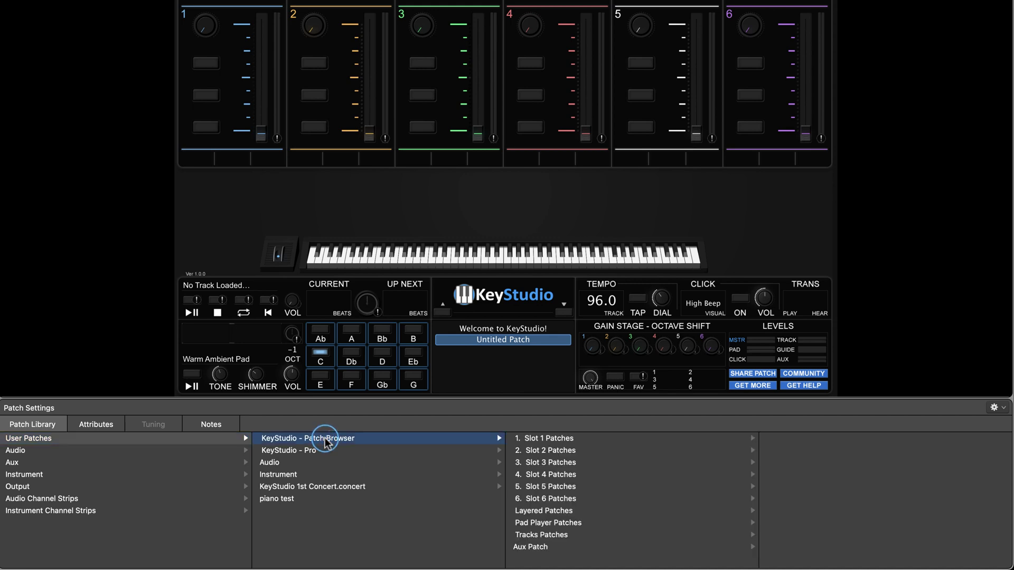
pyautogui.click(571, 440)
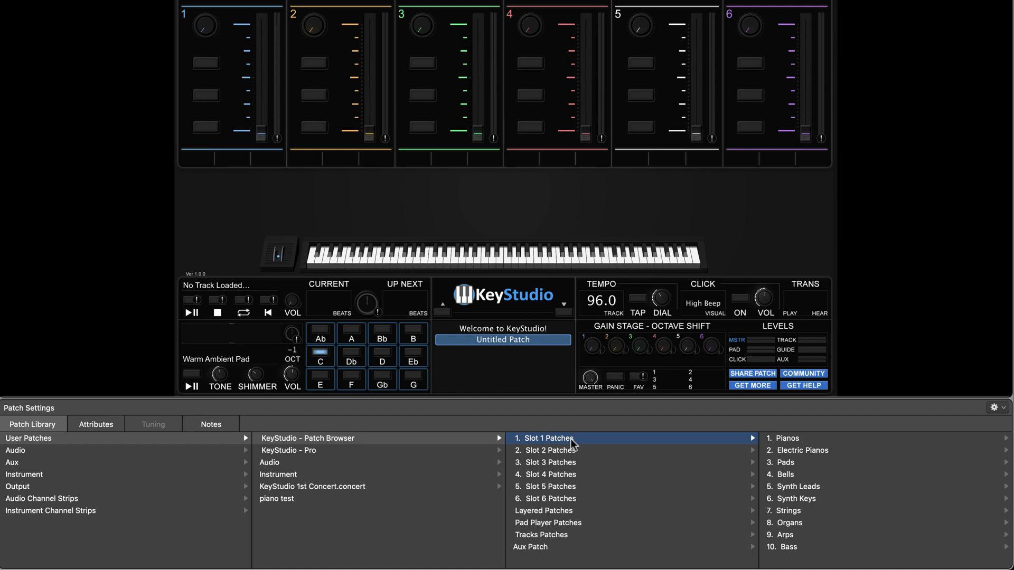
pyautogui.click(775, 439)
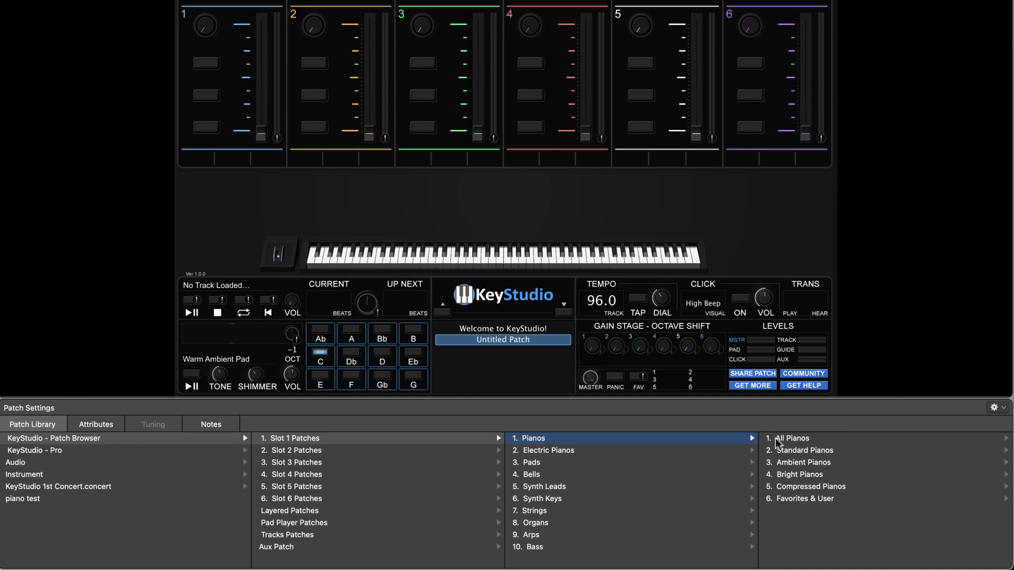
# Step: Audition Blended Piano and Nashville Comp Piano from Standard Pianos, then load 1 - Stage Piano
pyautogui.click(795, 449)
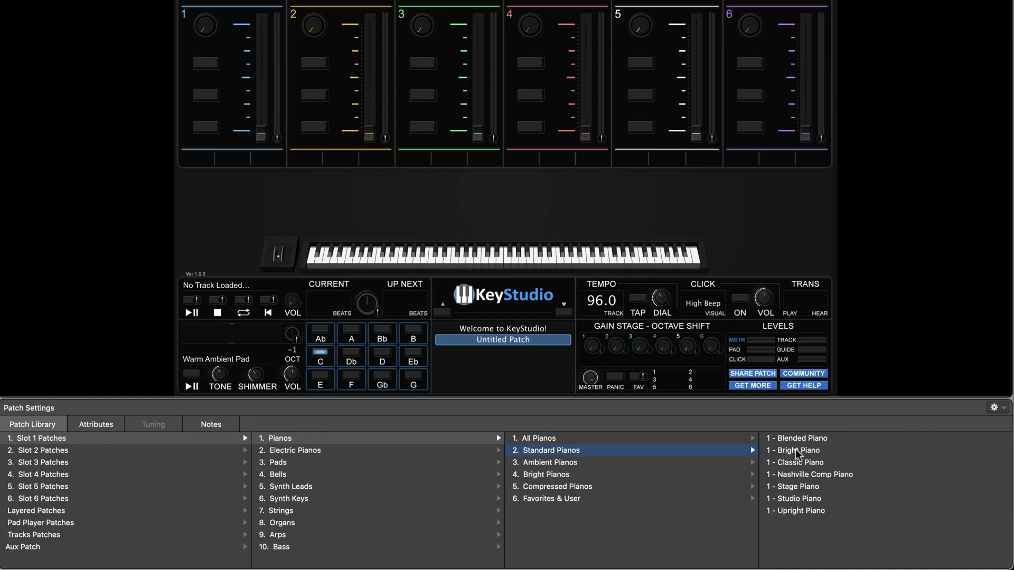
pyautogui.click(813, 438)
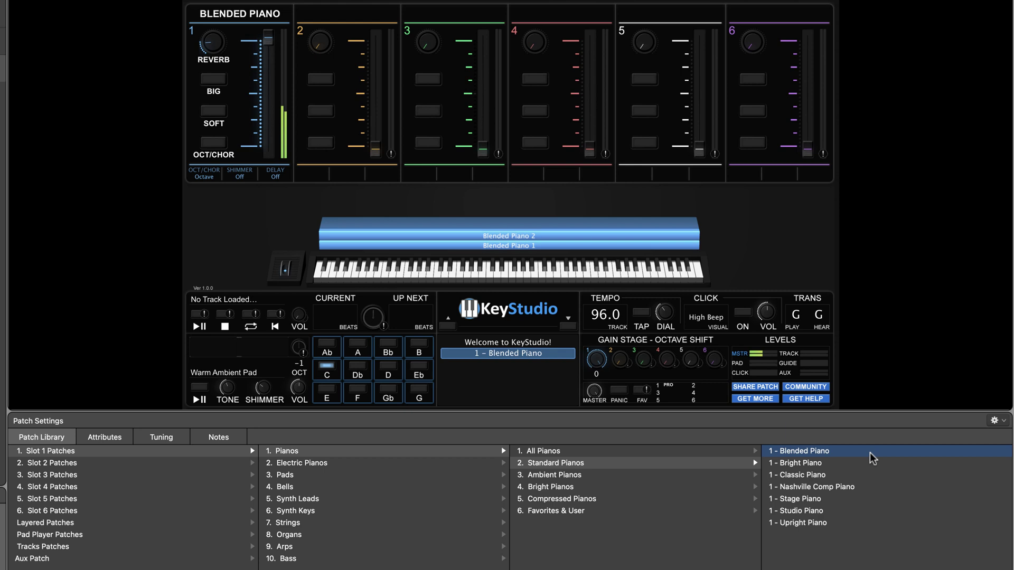
pyautogui.click(797, 487)
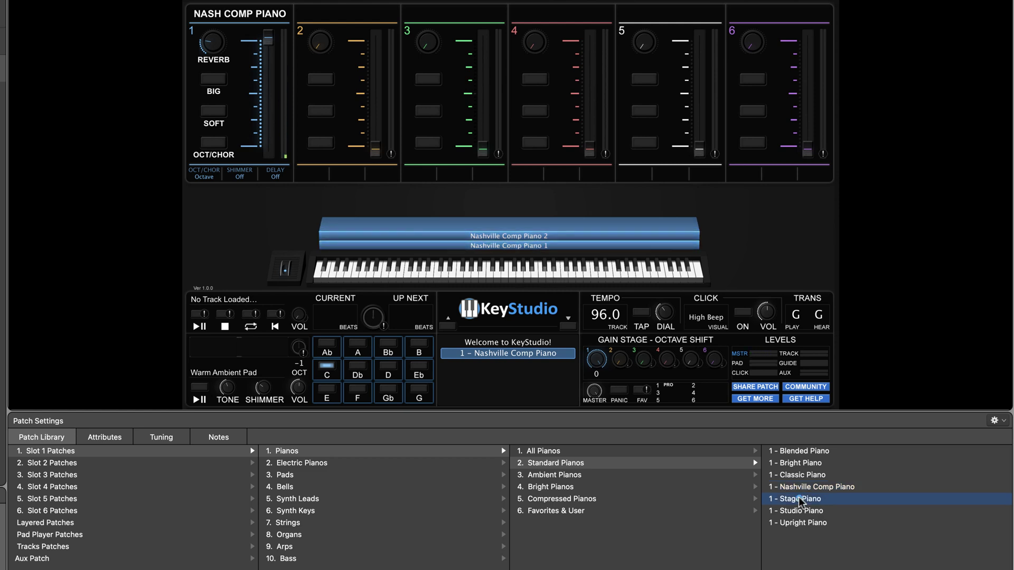
pyautogui.click(799, 499)
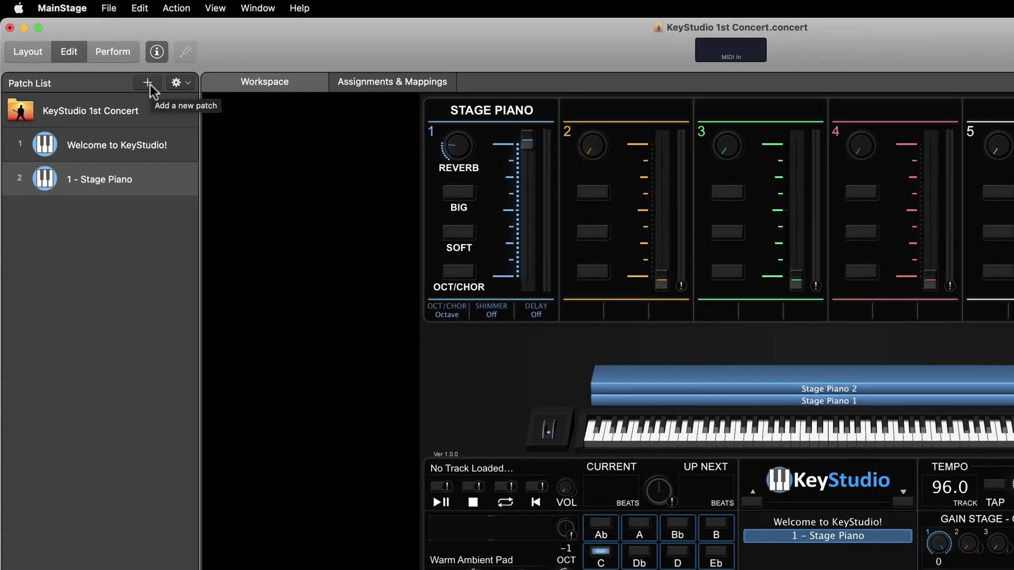
# Step: Add another patch and load 2 - Bright Warm Pad from Slot 2 Patches > Pads > Warm Pads
pyautogui.click(149, 84)
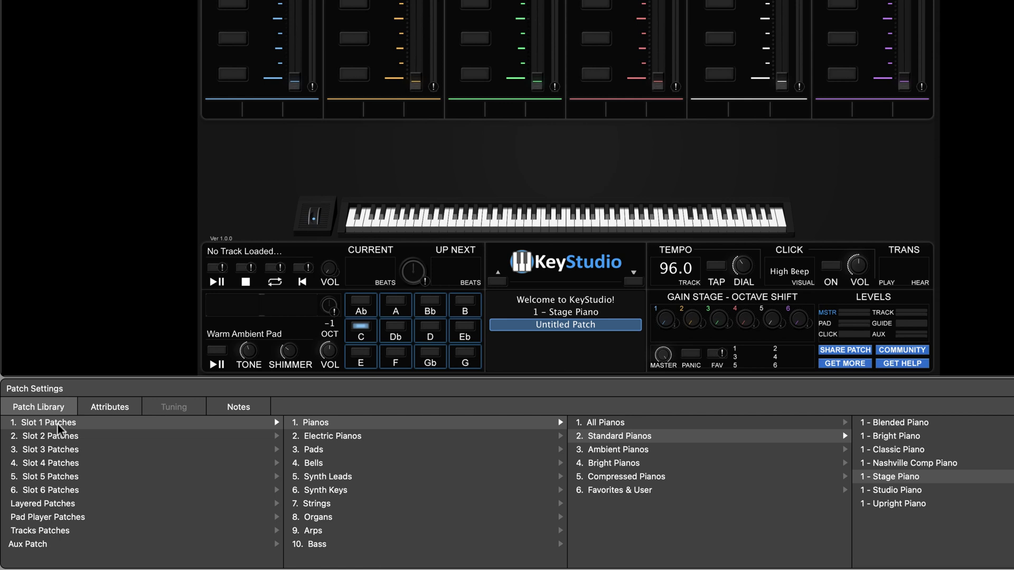
pyautogui.click(55, 436)
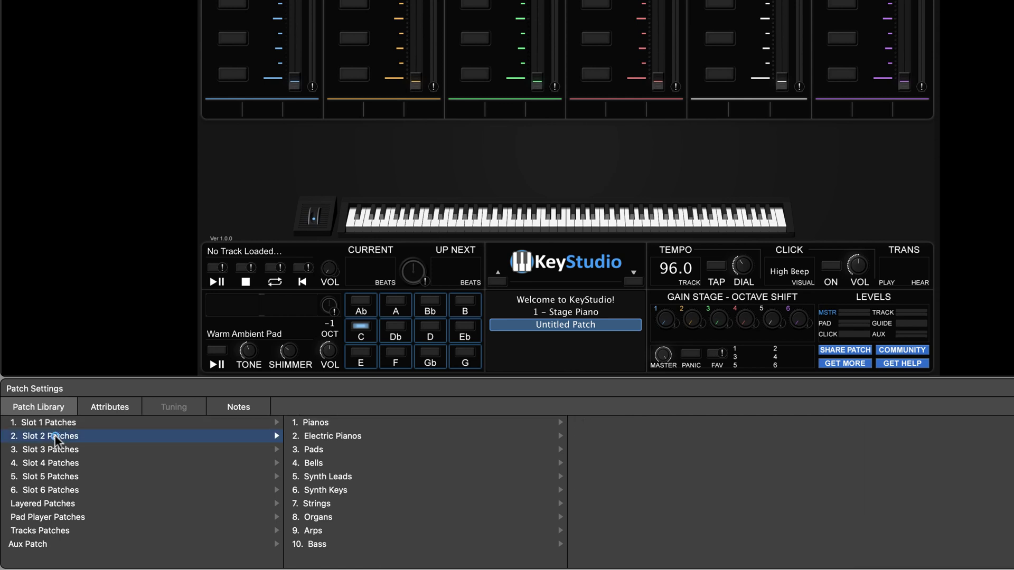
pyautogui.click(315, 450)
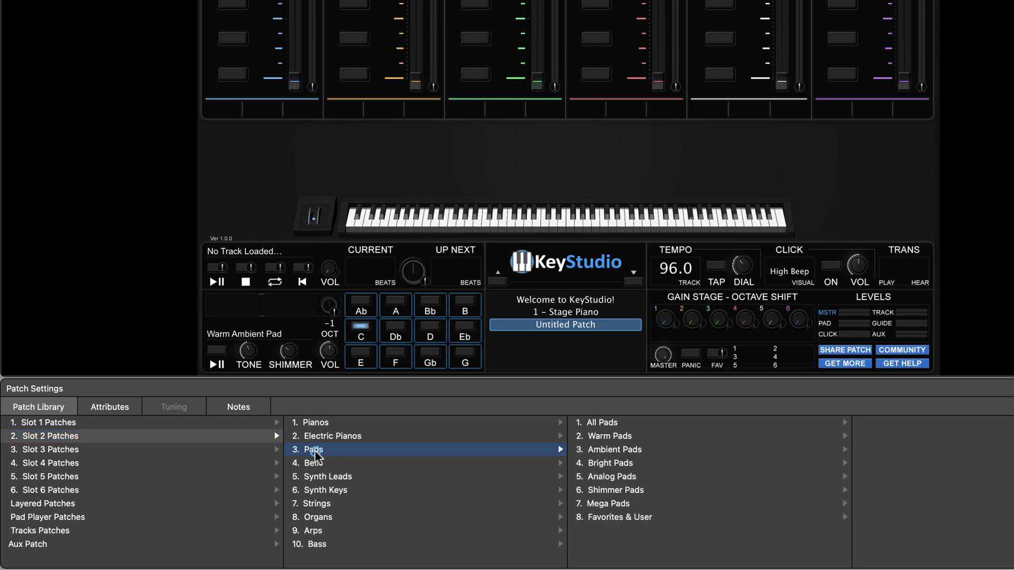
pyautogui.click(606, 435)
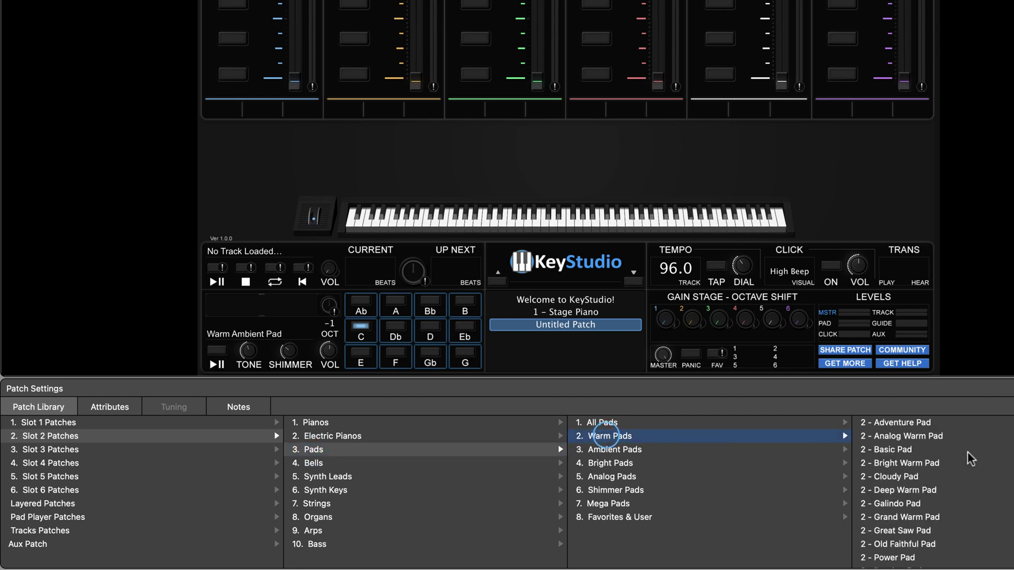
pyautogui.click(922, 463)
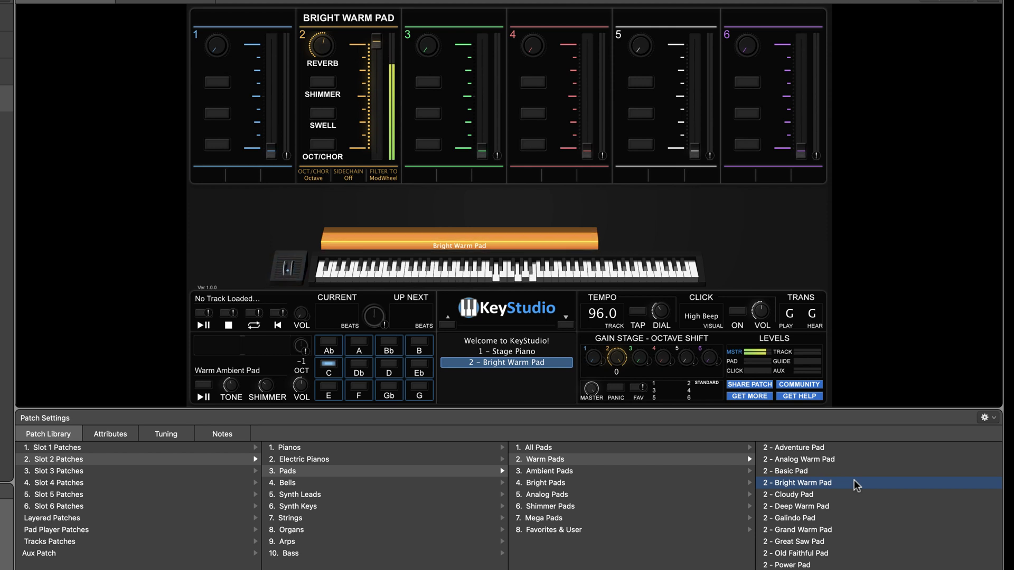
# Step: Audition 2 - Simplicity Pad, then load 2 - The Warm Pad in place of the Bright Warm Pad
pyautogui.scroll(-4, 853, 480)
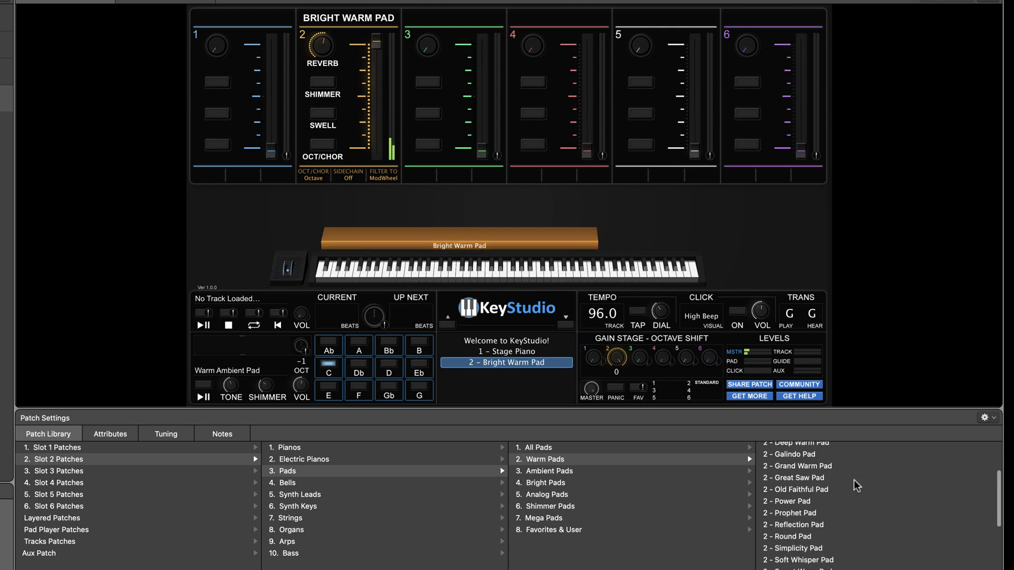
pyautogui.scroll(-3, 854, 479)
pyautogui.click(806, 504)
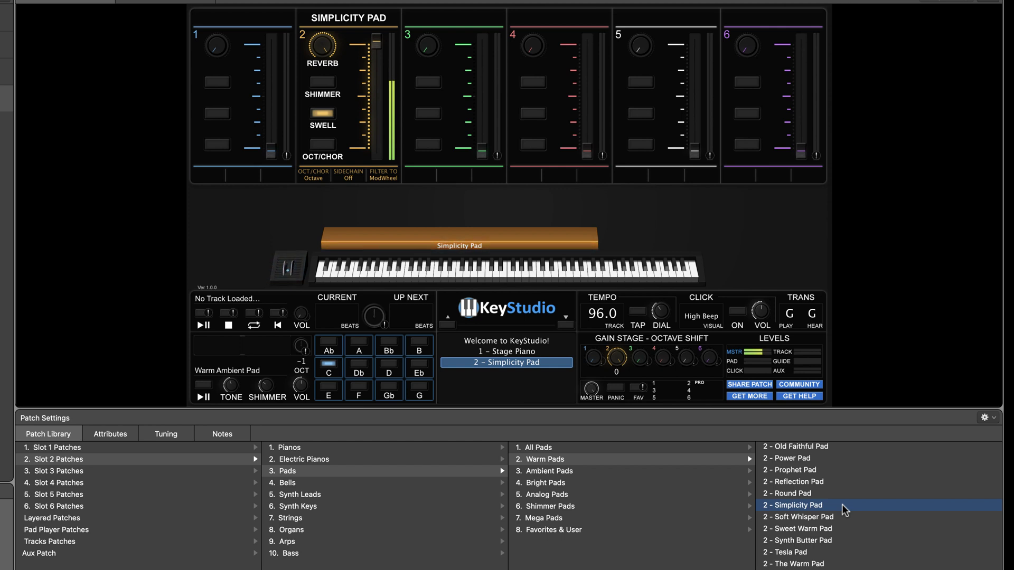
pyautogui.click(812, 564)
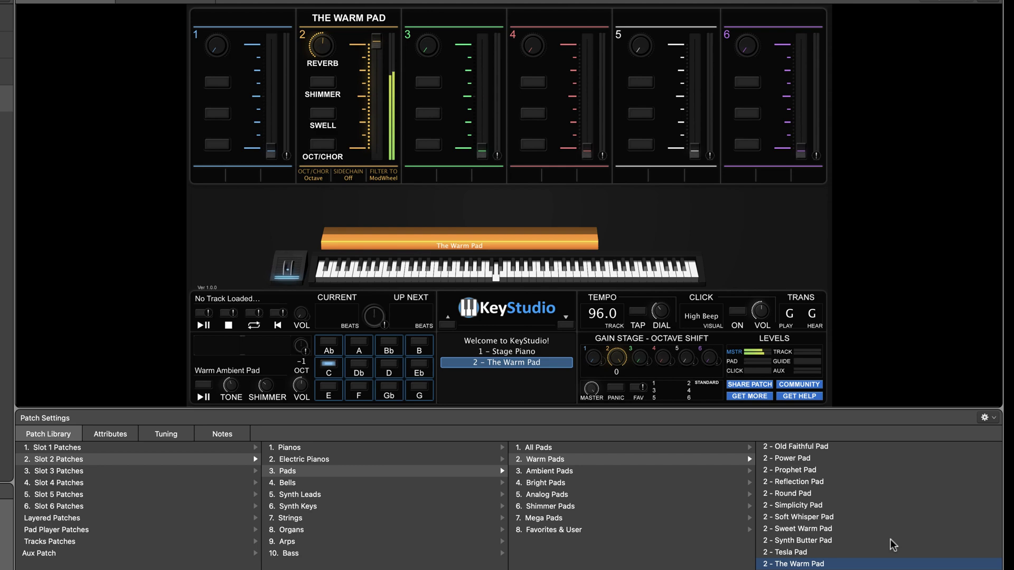
pyautogui.scroll(-2, 890, 540)
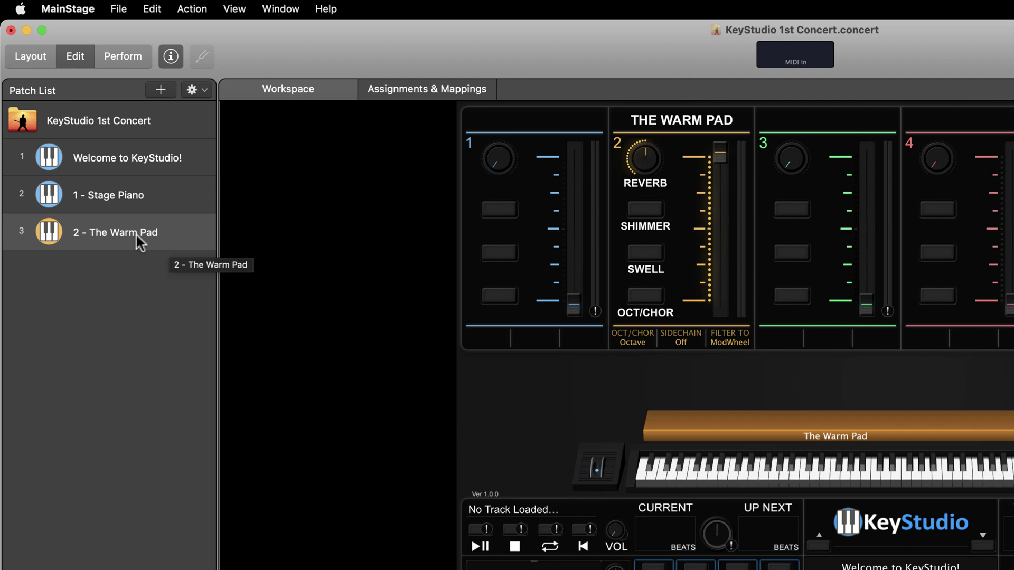
# Step: Merge 1 - Stage Piano and 2 - The Warm Pad into a new patch, then delete the separate Warm Pad patch
pyautogui.click(168, 196)
pyautogui.keyDown('shift'); pyautogui.click(172, 225); pyautogui.keyUp('shift')
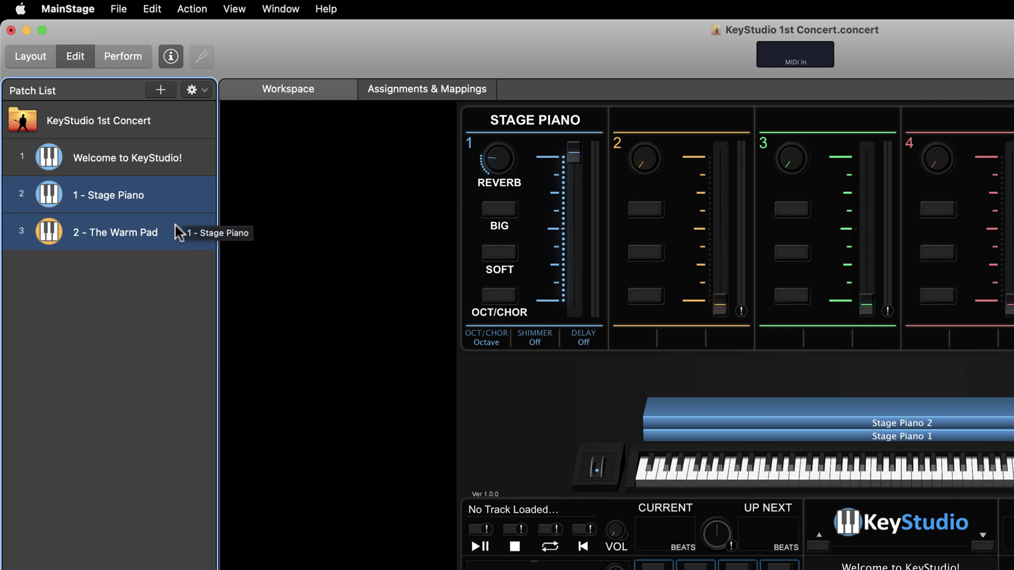
pyautogui.click(203, 91)
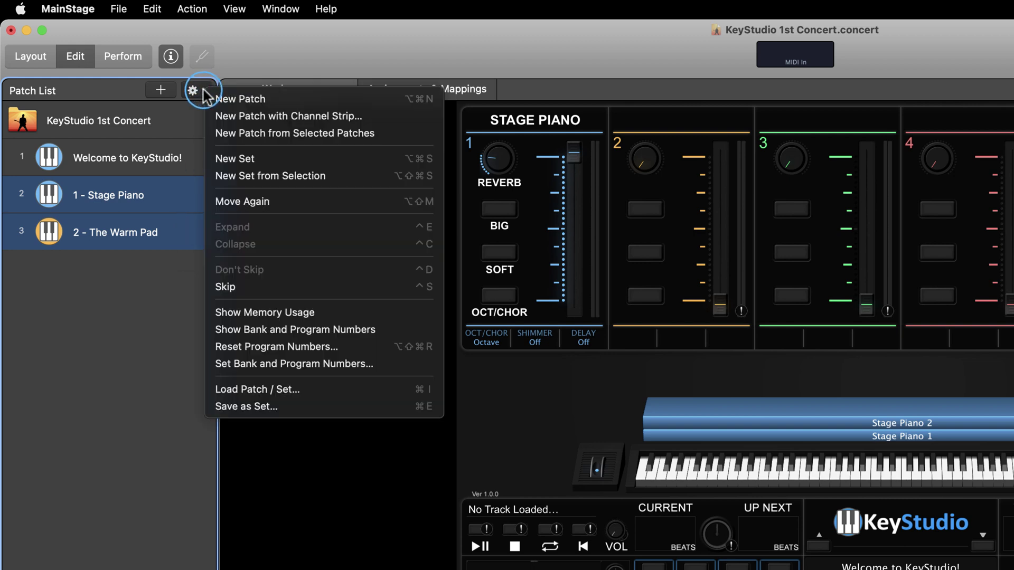
pyautogui.click(337, 133)
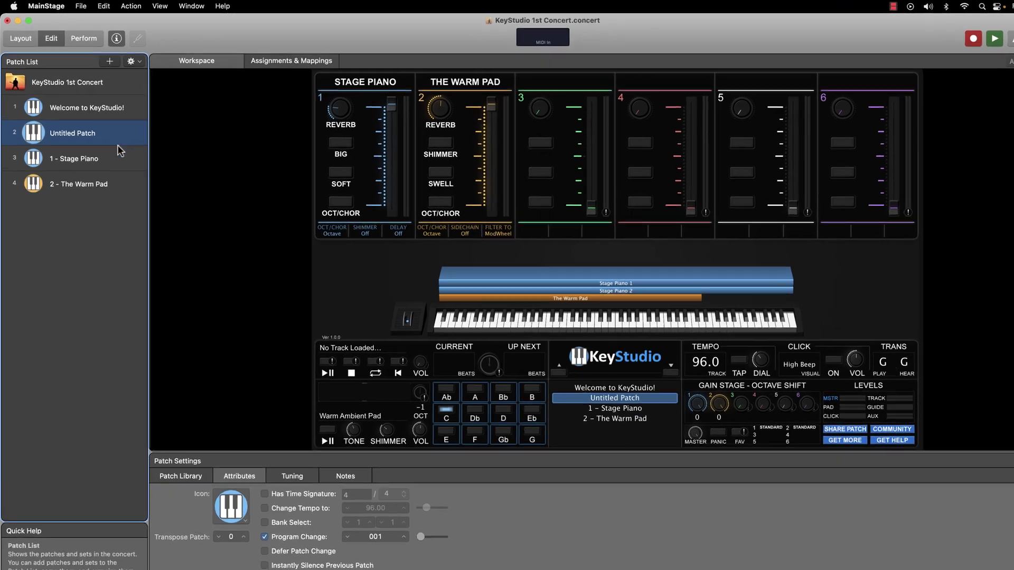
pyautogui.click(95, 171)
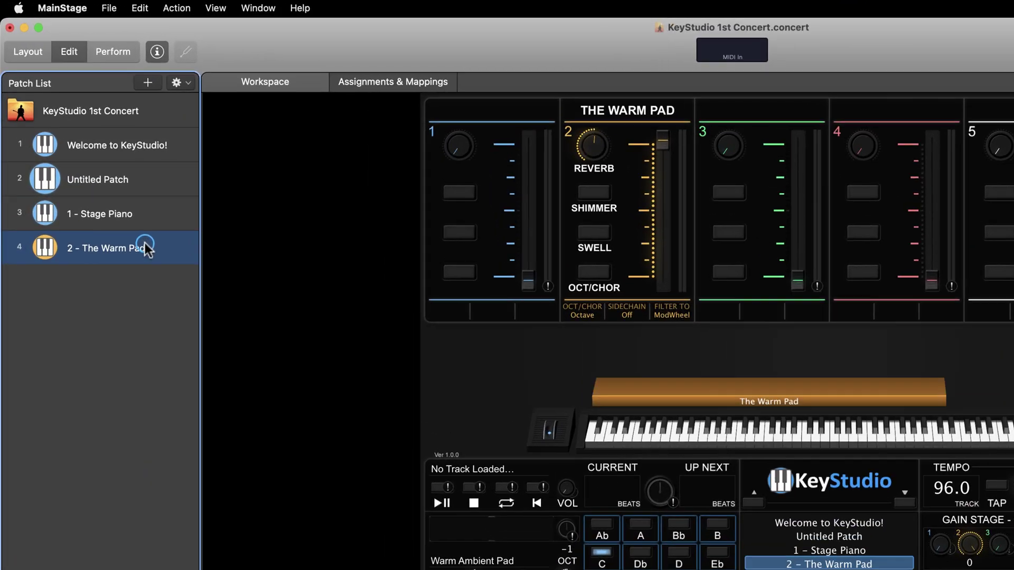
pyautogui.press('Delete')
# Step: Delete the leftover 1 - Stage Piano patch and rename the layered Untitled Patch to 'Piano & Pad'
pyautogui.click(142, 228)
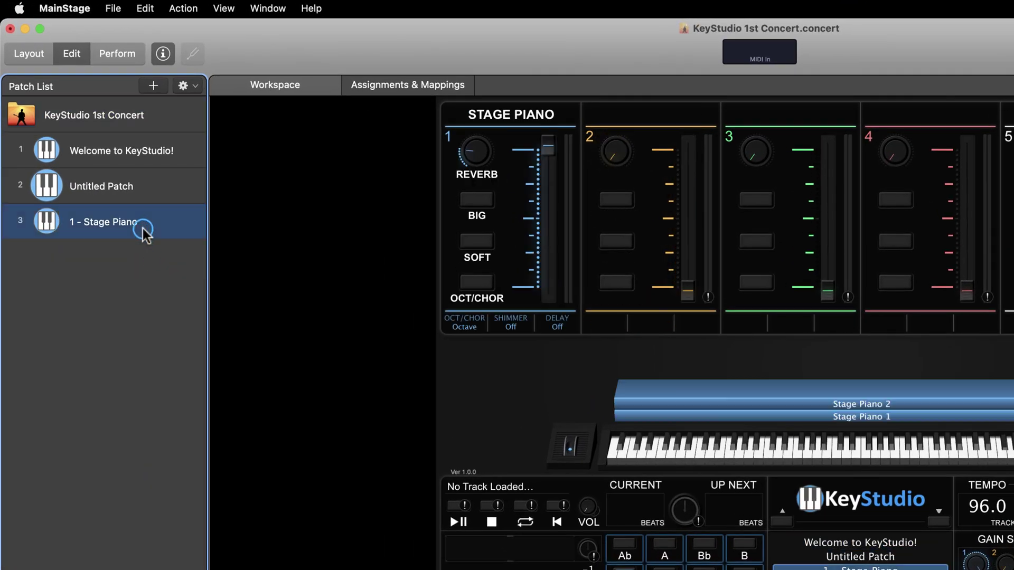
pyautogui.press('Delete')
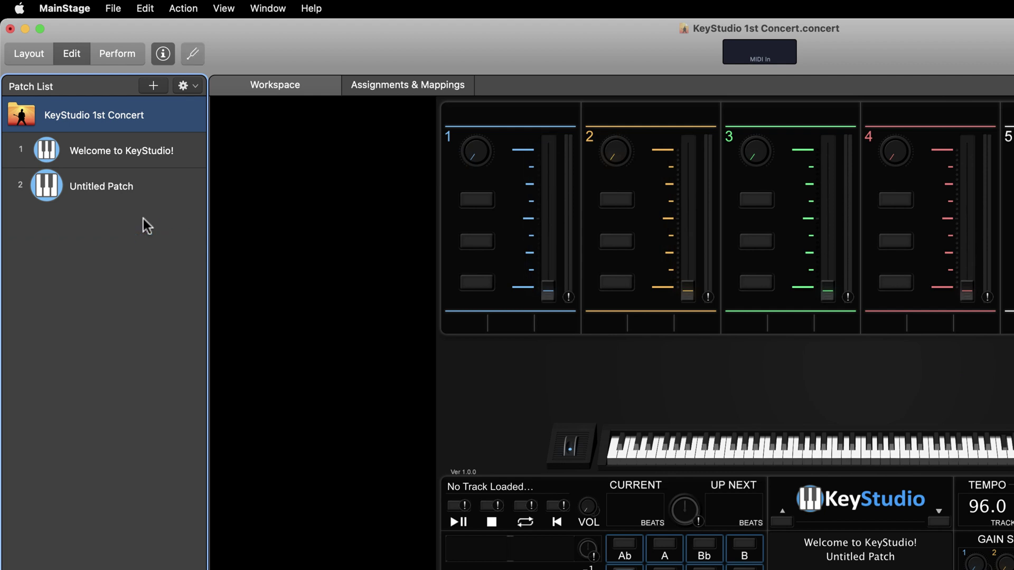
pyautogui.click(144, 198)
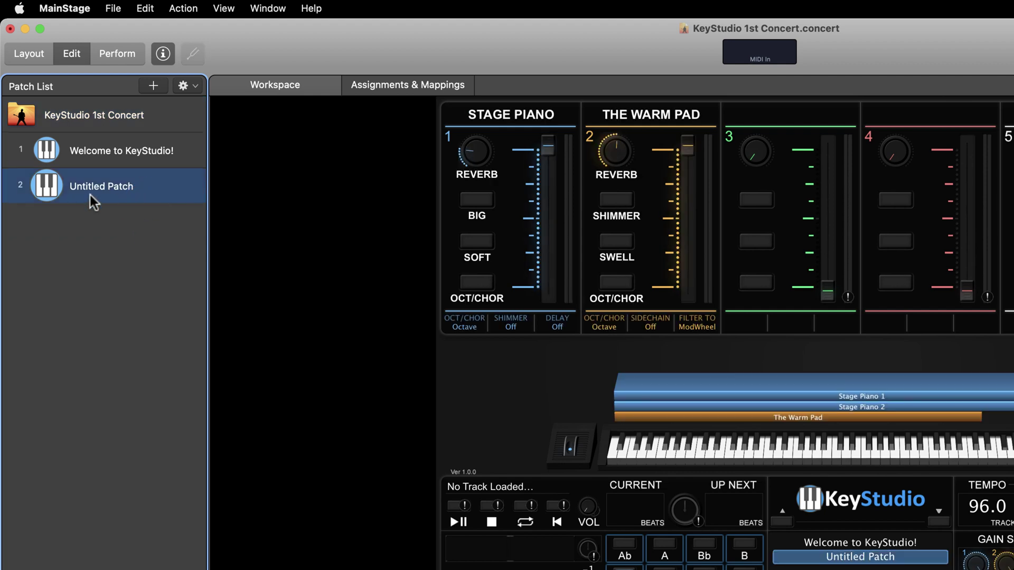
pyautogui.doubleClick(125, 188)
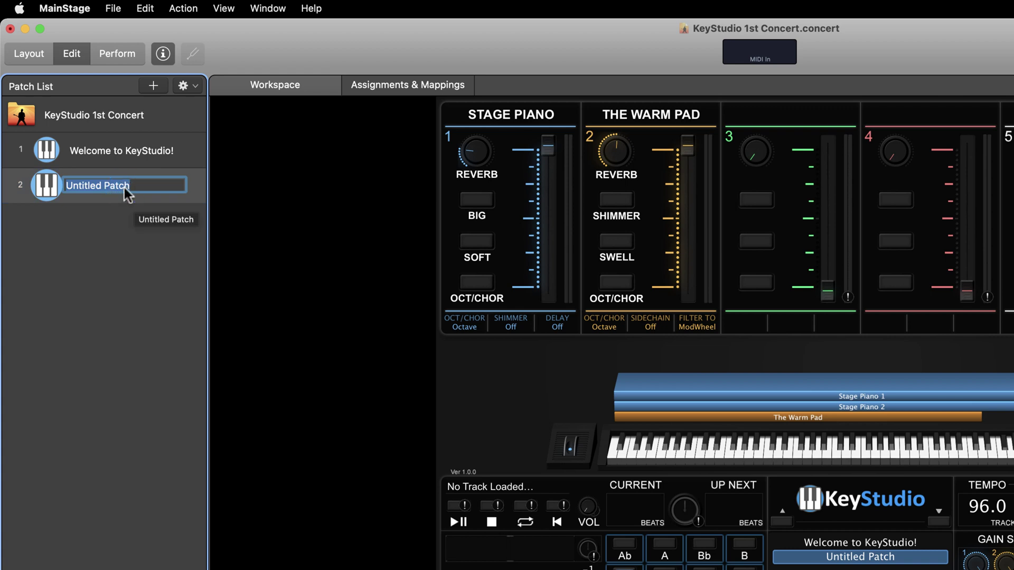
pyautogui.write('Piano & Pad')
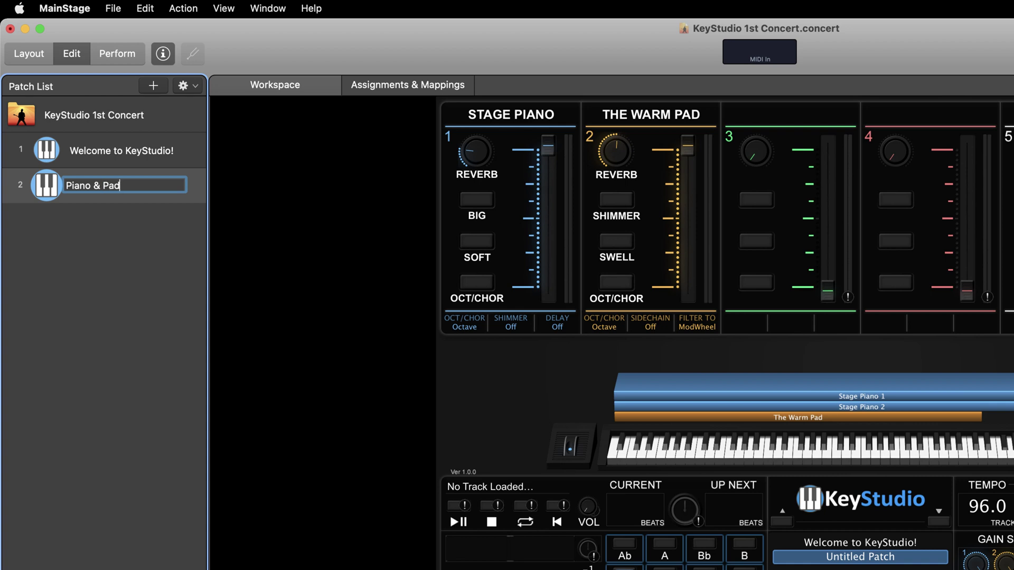
pyautogui.press('Return')
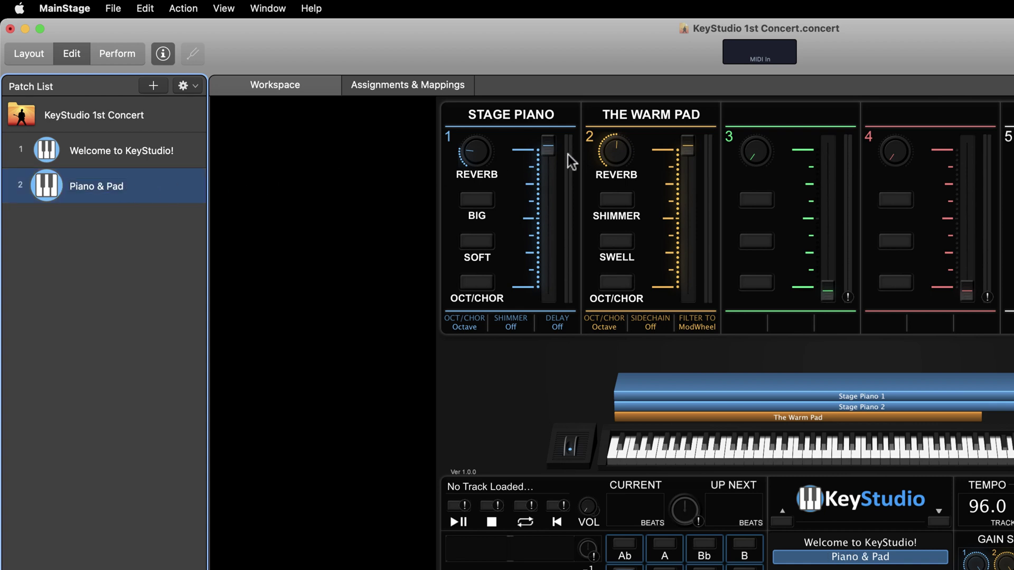
# Step: Turn on The Warm Pad's shimmer, drop its fader to about halfway, and set Filter To Closed
pyautogui.click(622, 152)
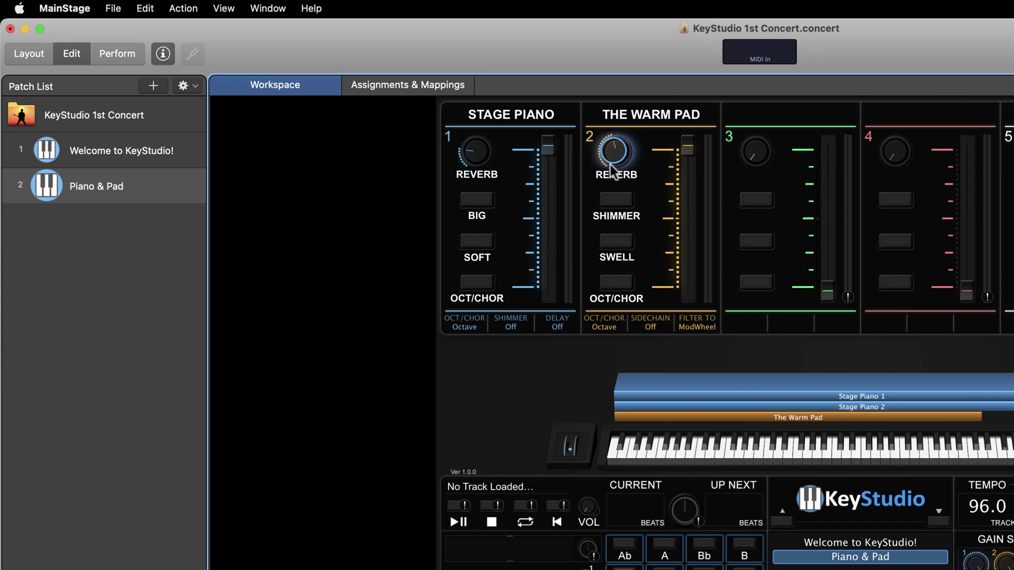
pyautogui.click(614, 199)
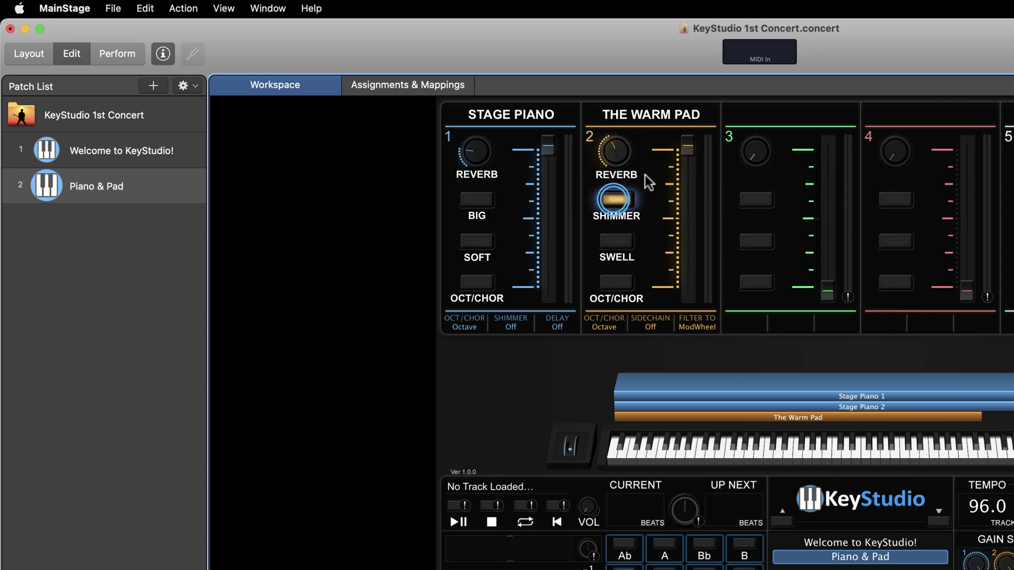
pyautogui.moveTo(685, 145); pyautogui.dragTo(690, 255)
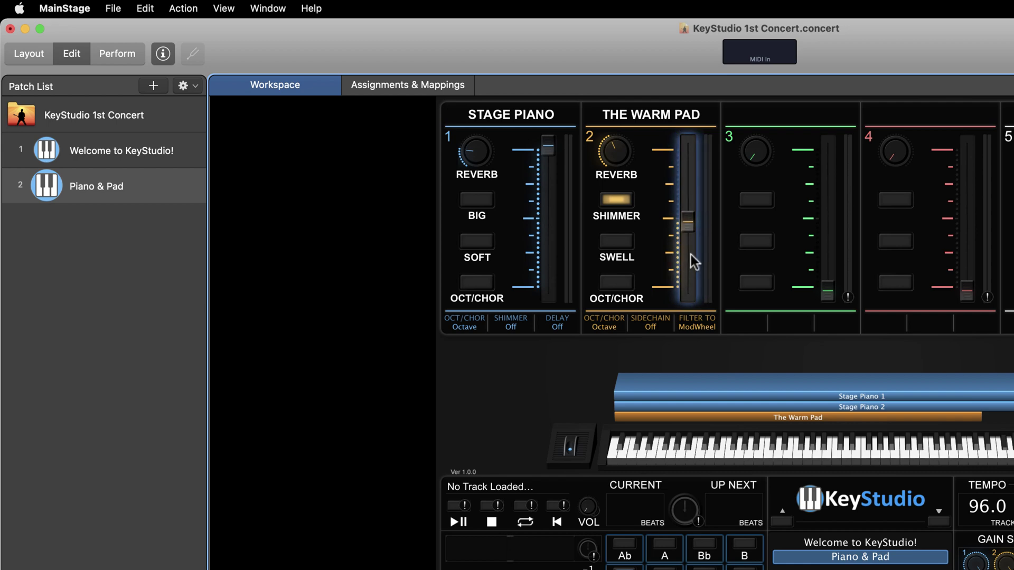
pyautogui.click(694, 323)
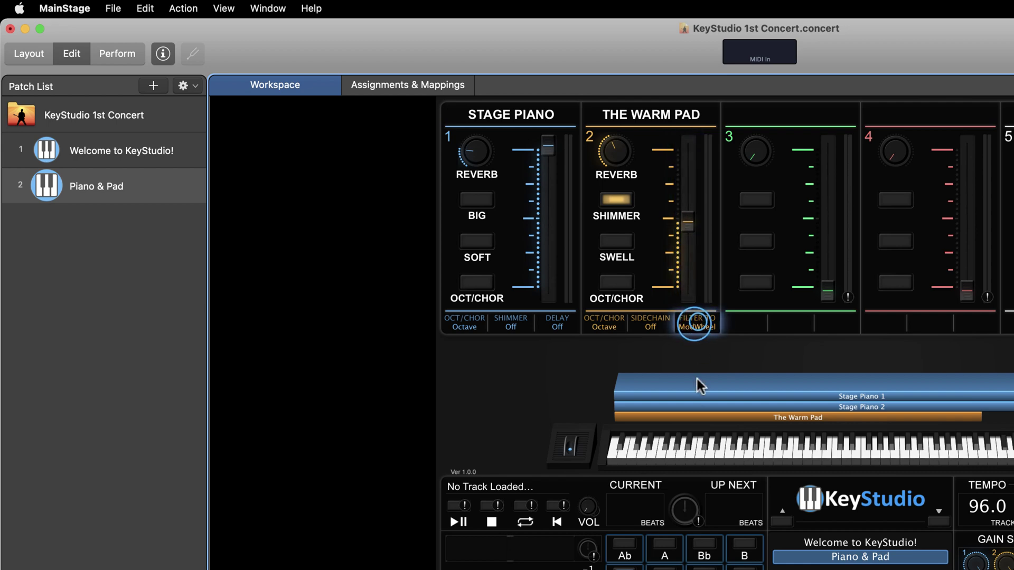
pyautogui.click(695, 320)
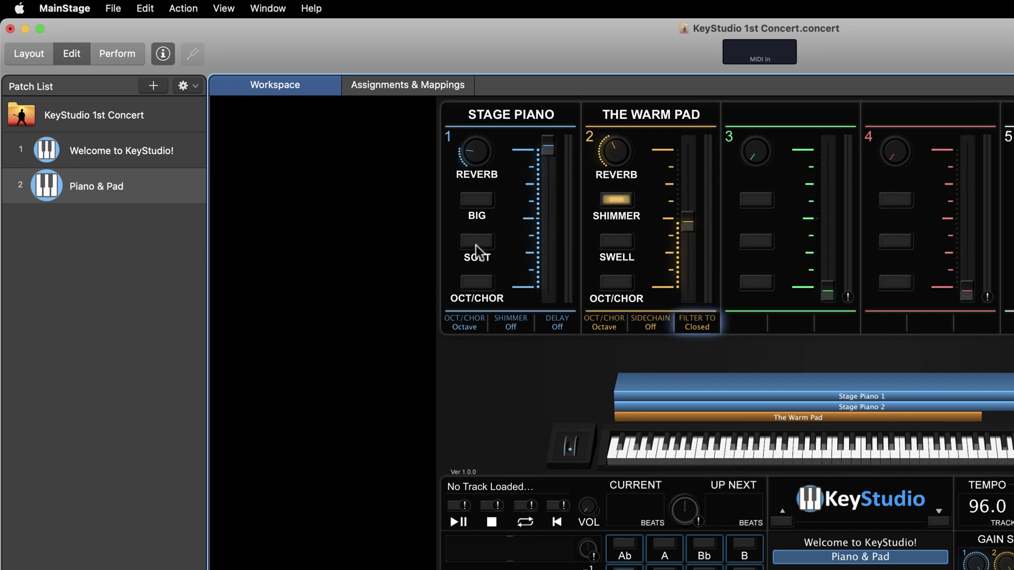
pyautogui.click(335, 248)
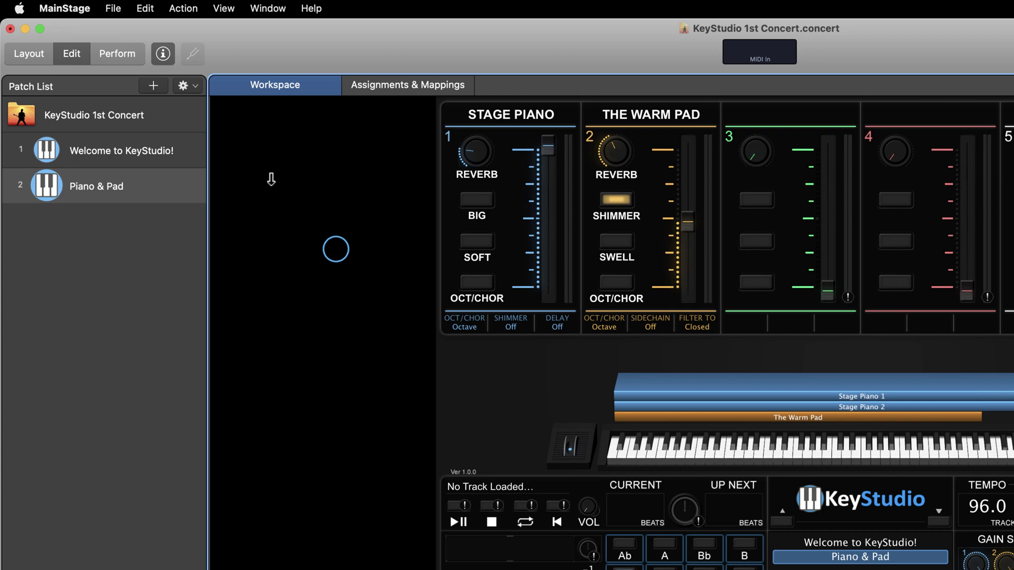
# Step: Save the KeyStudio 1st Concert from the File menu
pyautogui.click(112, 7)
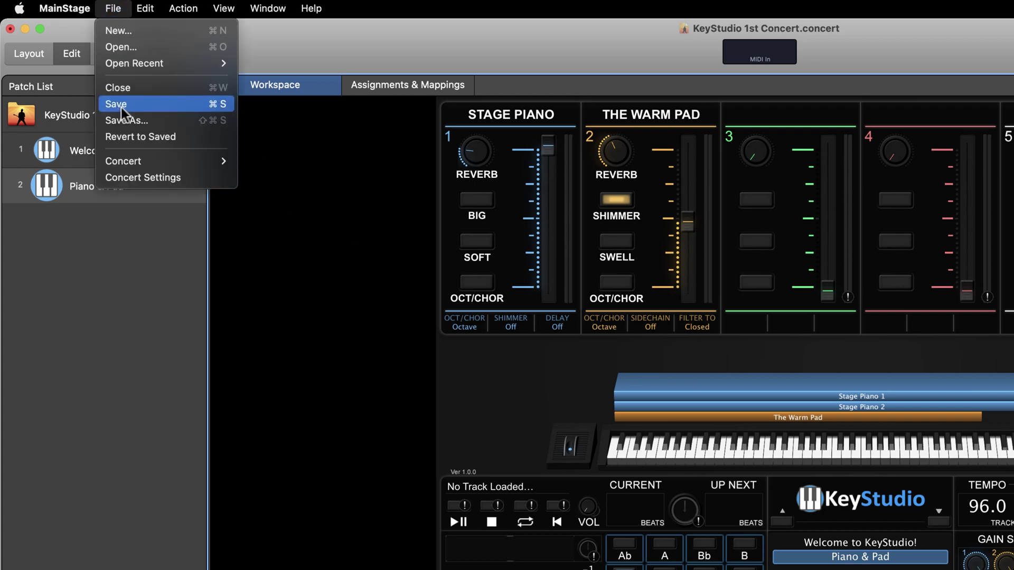
pyautogui.click(143, 106)
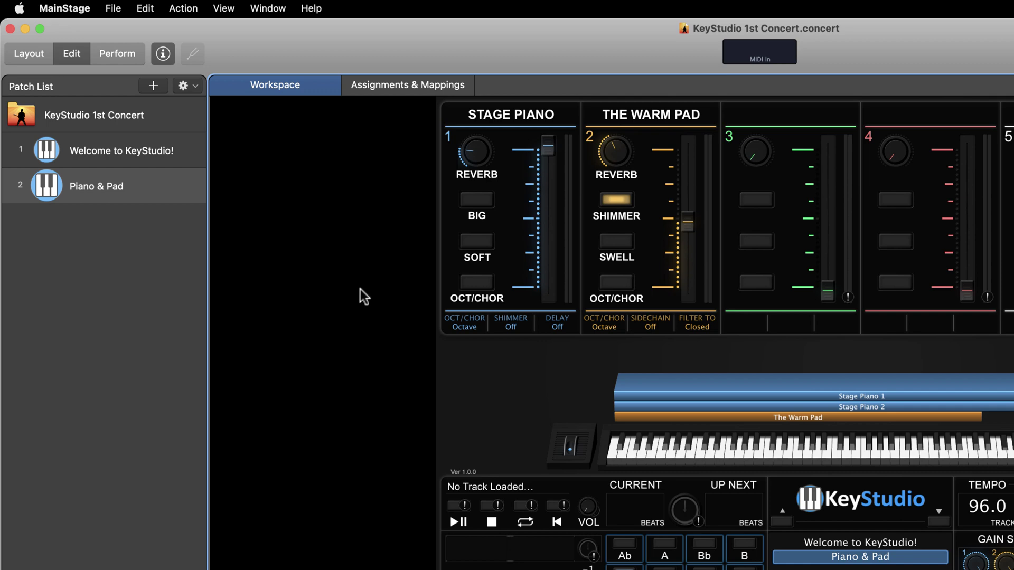
# Step: Export Piano & Pad as a patch to KeyStudio - Patch Browser > Layered Patches > Favorites & User
pyautogui.rightClick(135, 185)
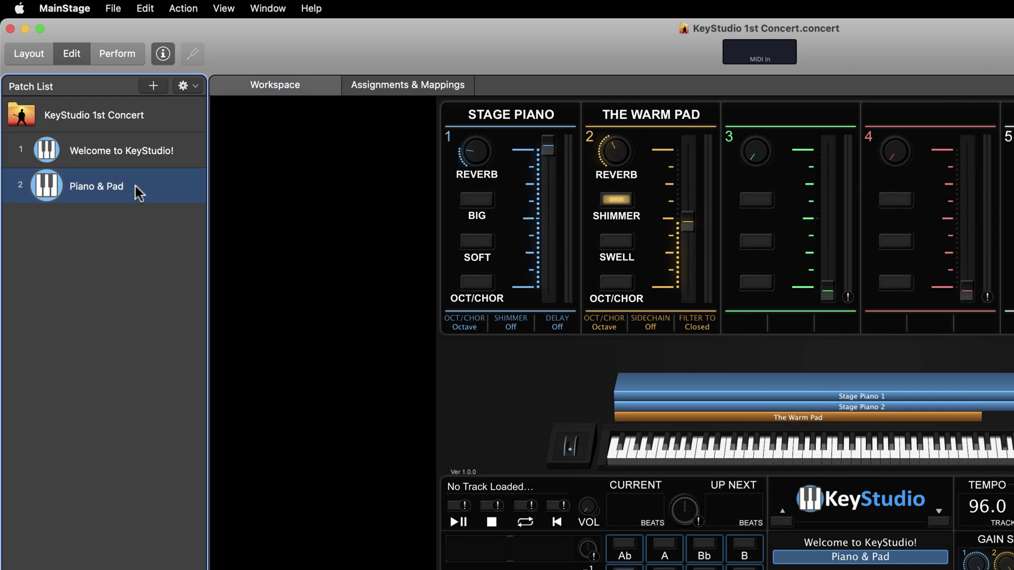
pyautogui.click(221, 428)
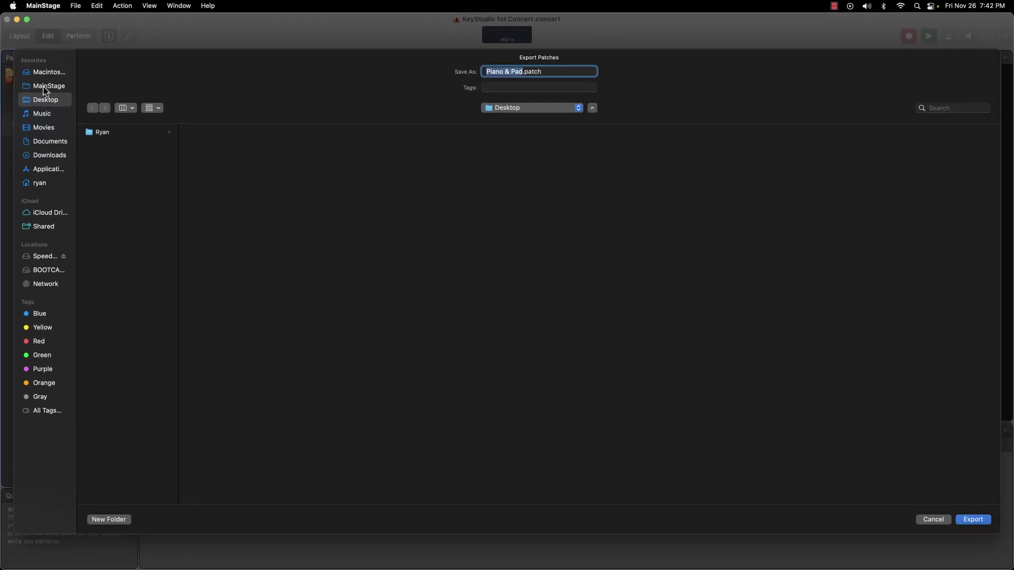
pyautogui.click(44, 86)
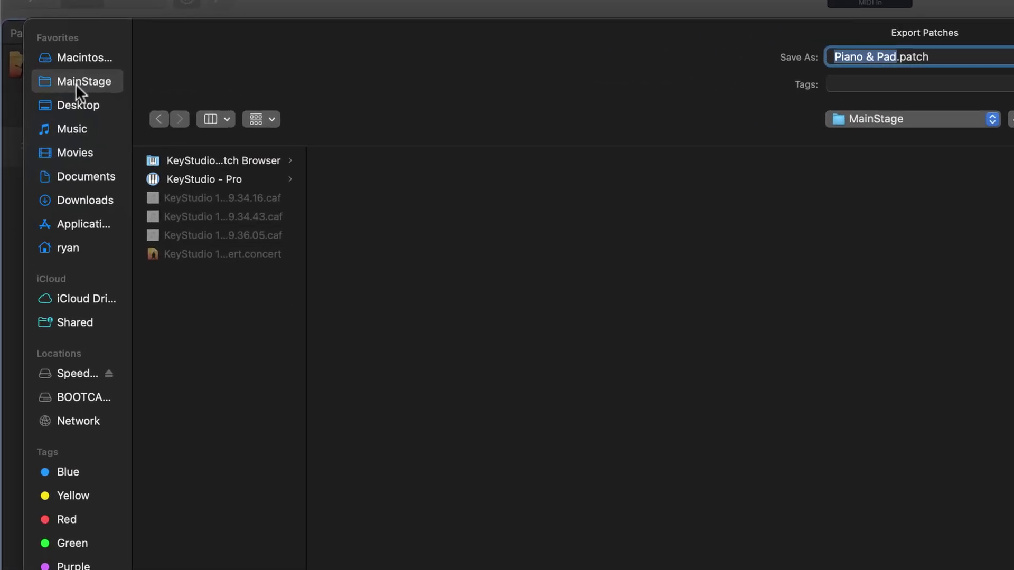
pyautogui.moveTo(305, 170); pyautogui.dragTo(329, 171)
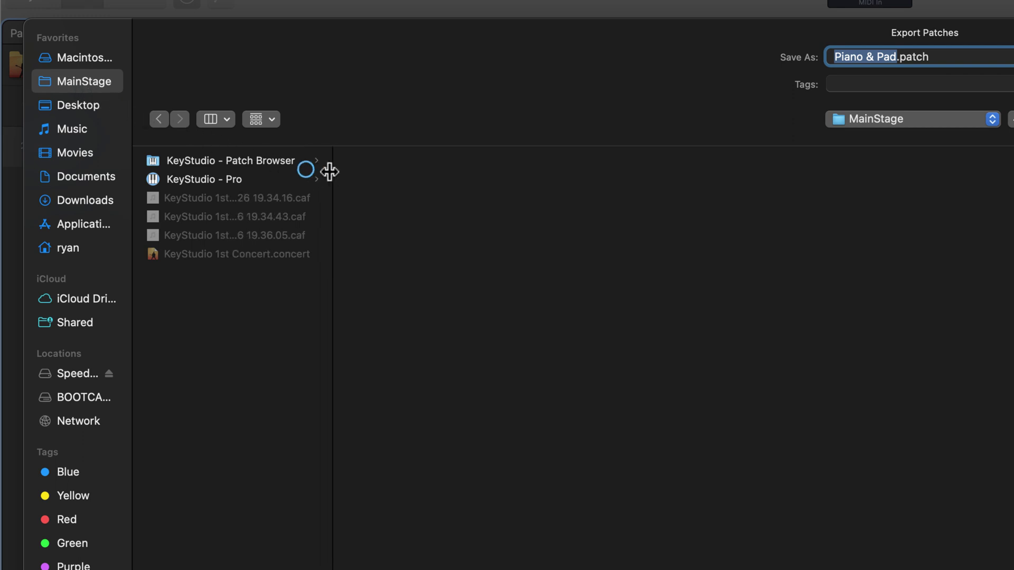
pyautogui.click(273, 158)
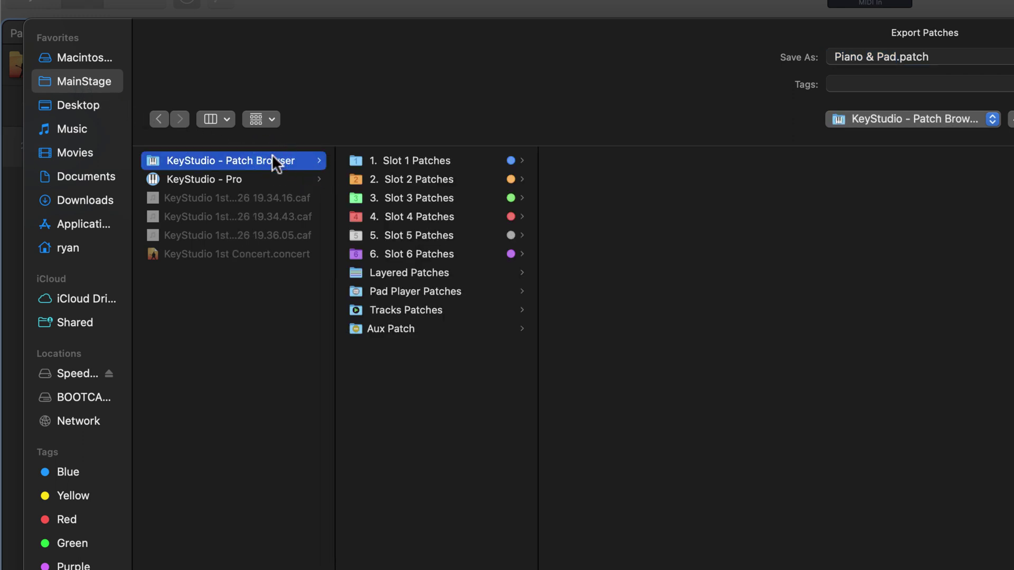
pyautogui.click(407, 273)
pyautogui.click(597, 217)
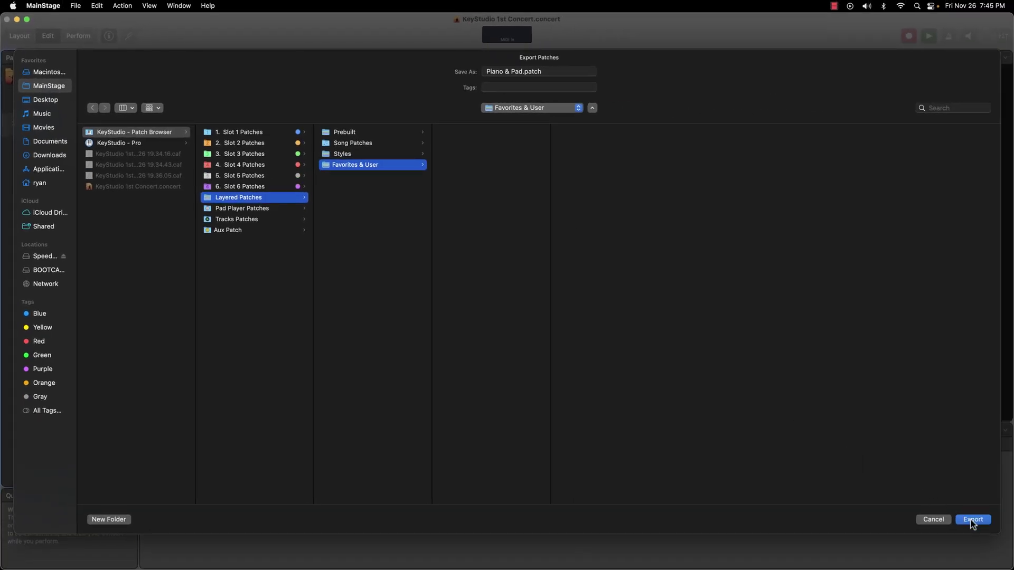
pyautogui.click(972, 519)
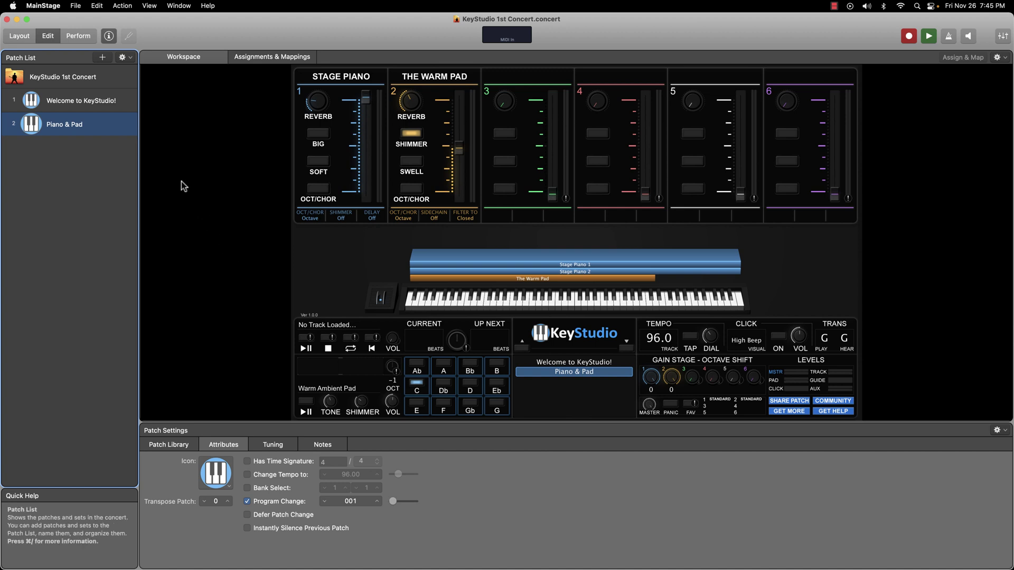
# Step: Add a new patch and load the Piano & Pad favorite from KeyStudio - Patch Browser's Layered Patches
pyautogui.click(103, 58)
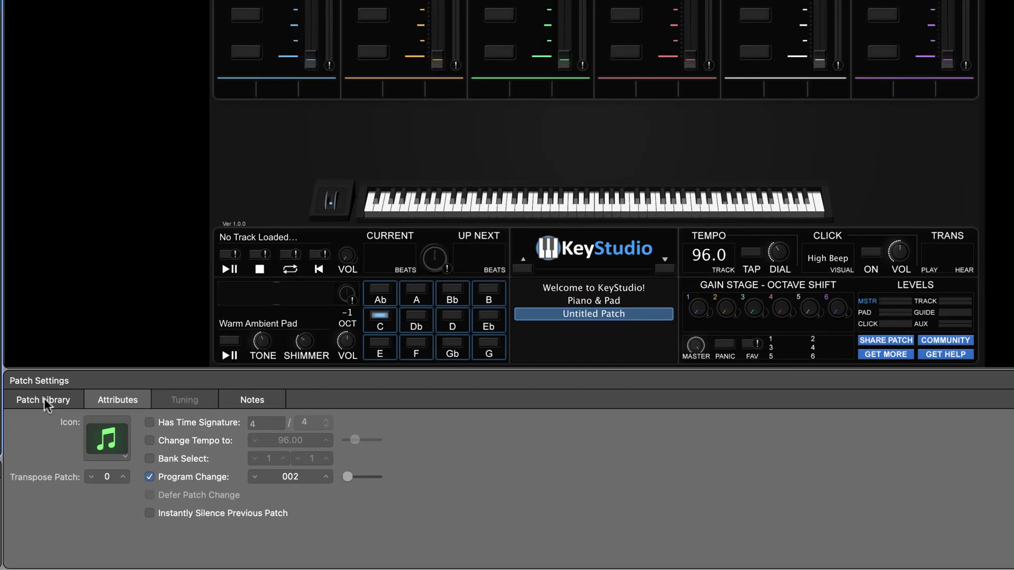
pyautogui.click(44, 400)
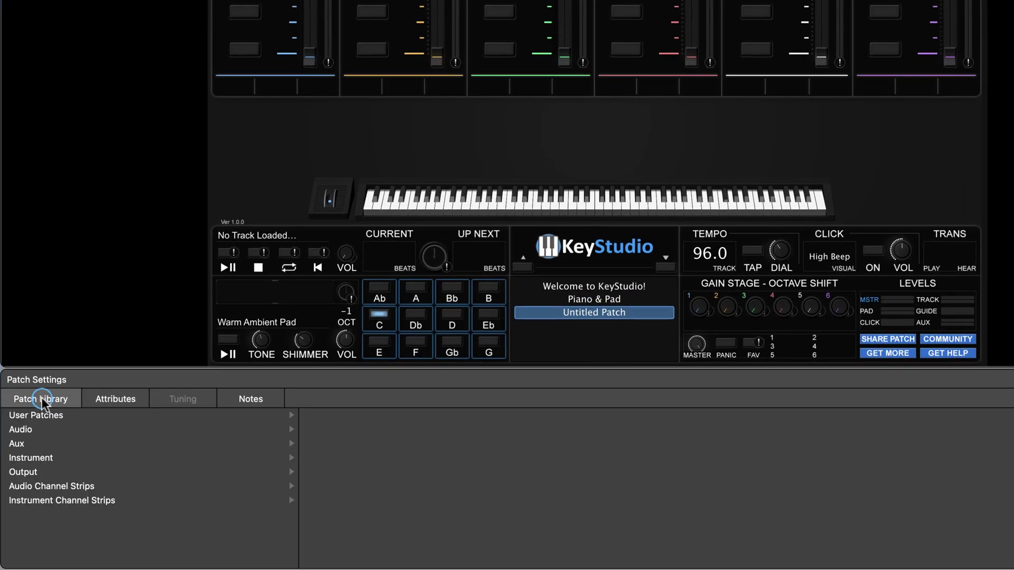
pyautogui.click(42, 412)
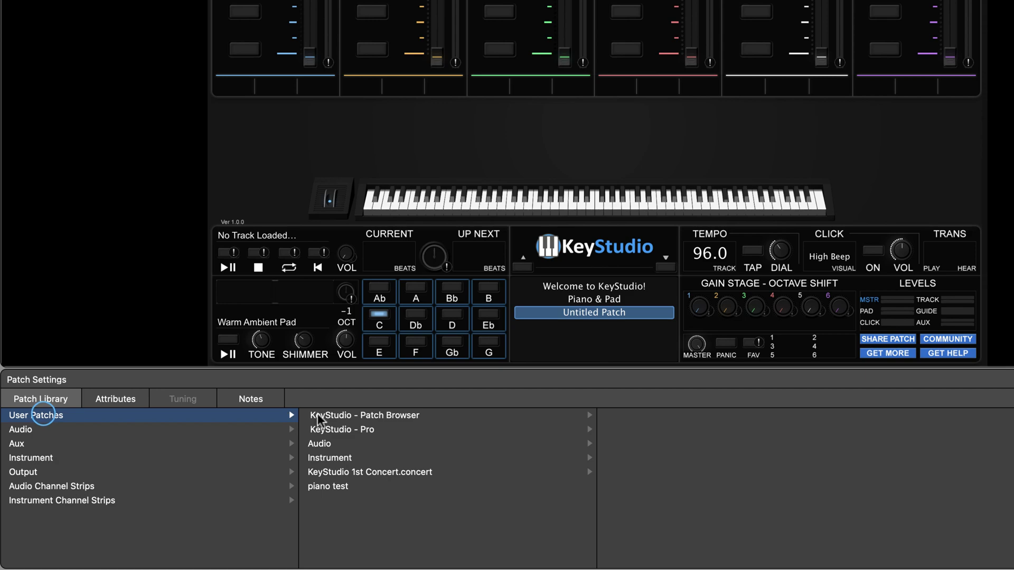
pyautogui.click(378, 415)
pyautogui.click(648, 501)
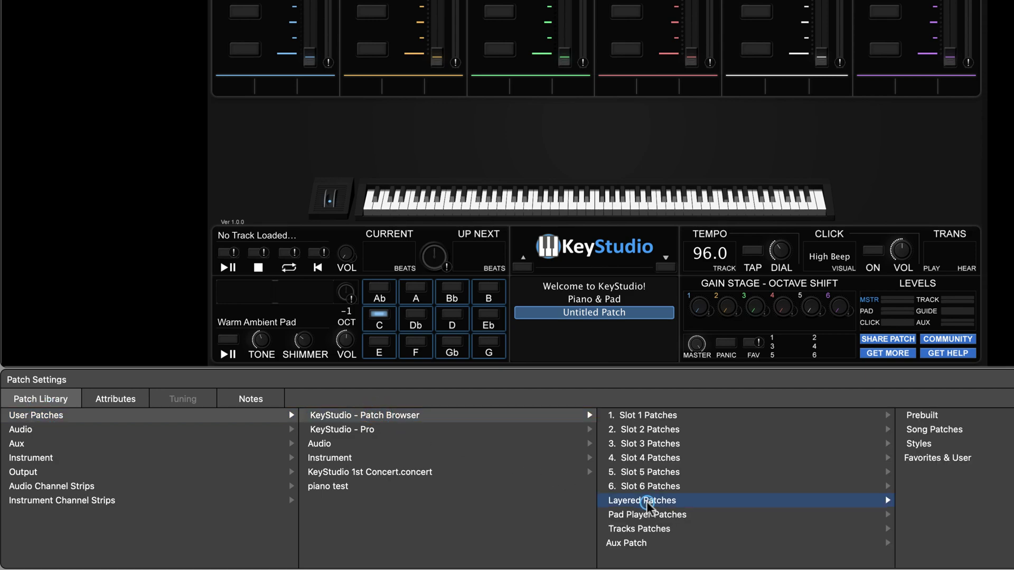
pyautogui.click(927, 463)
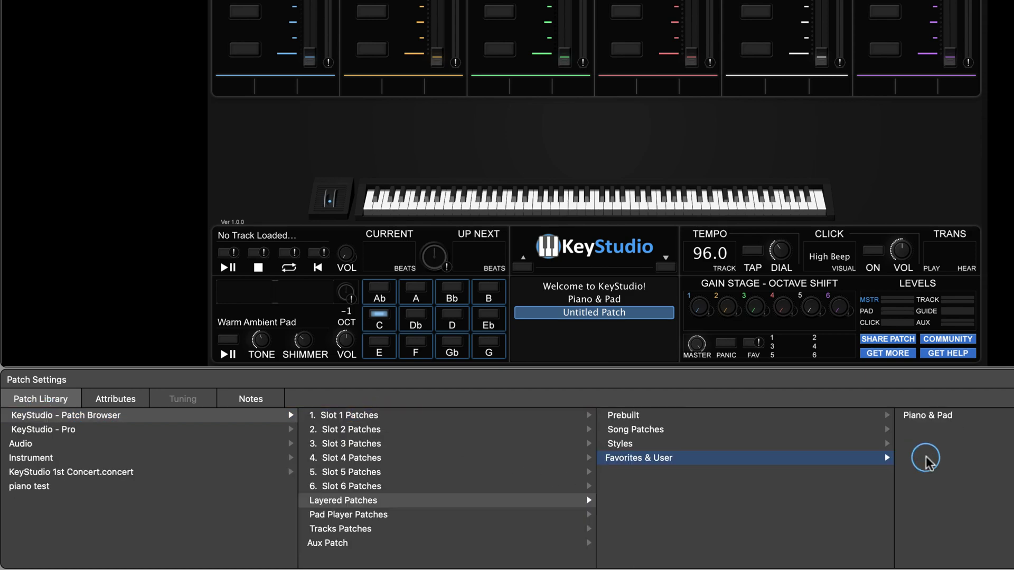
pyautogui.click(936, 415)
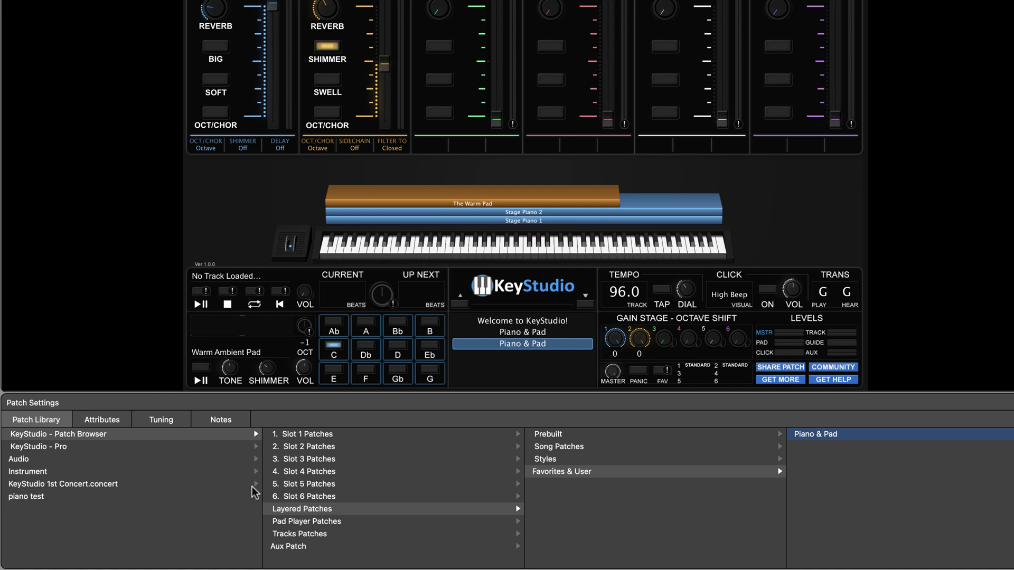
# Step: Browse the Prebuilt patches in KeyStudio's Layered Patches folder
pyautogui.click(135, 434)
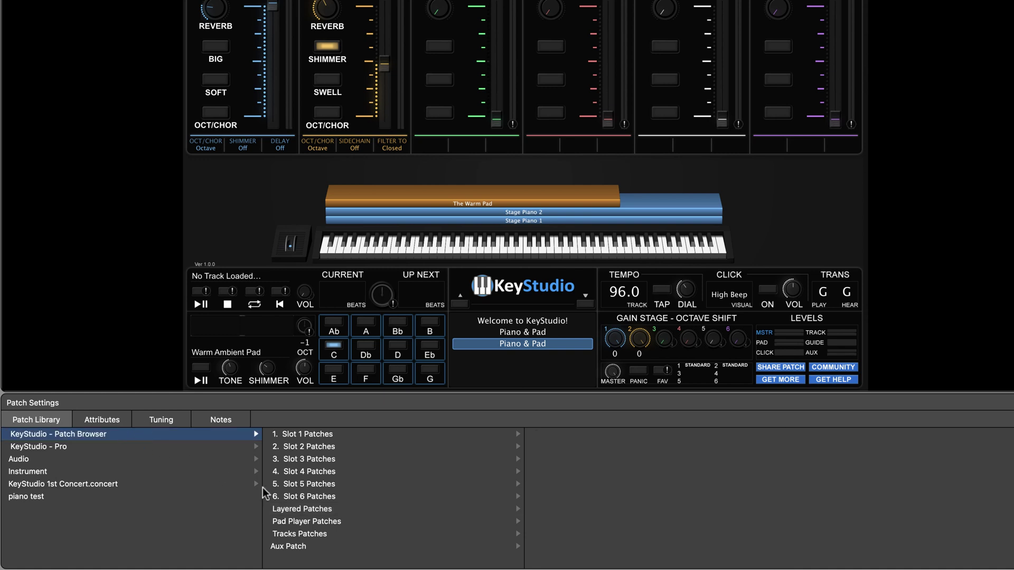
pyautogui.click(311, 509)
pyautogui.click(549, 433)
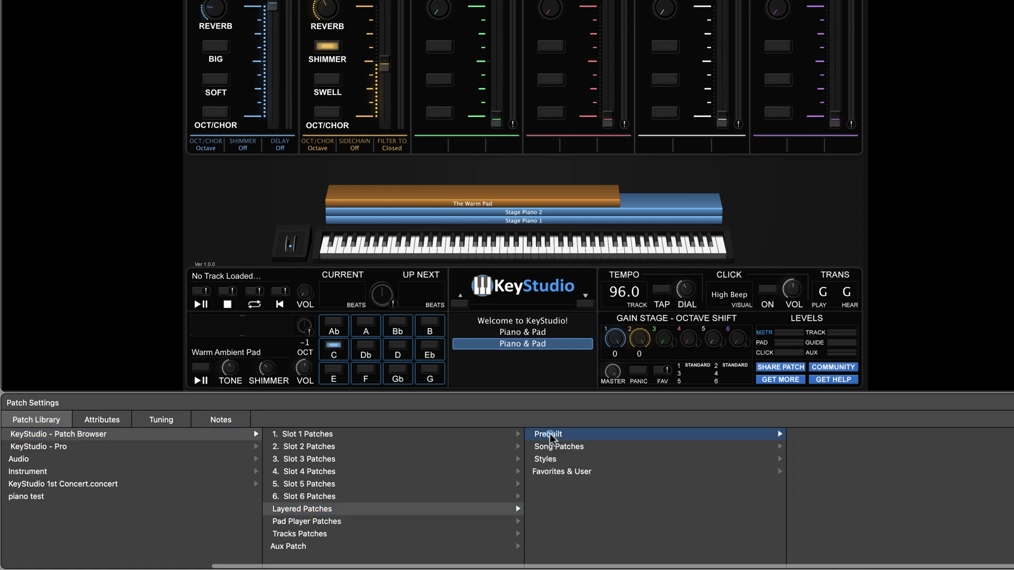
pyautogui.scroll(-3, 812, 484)
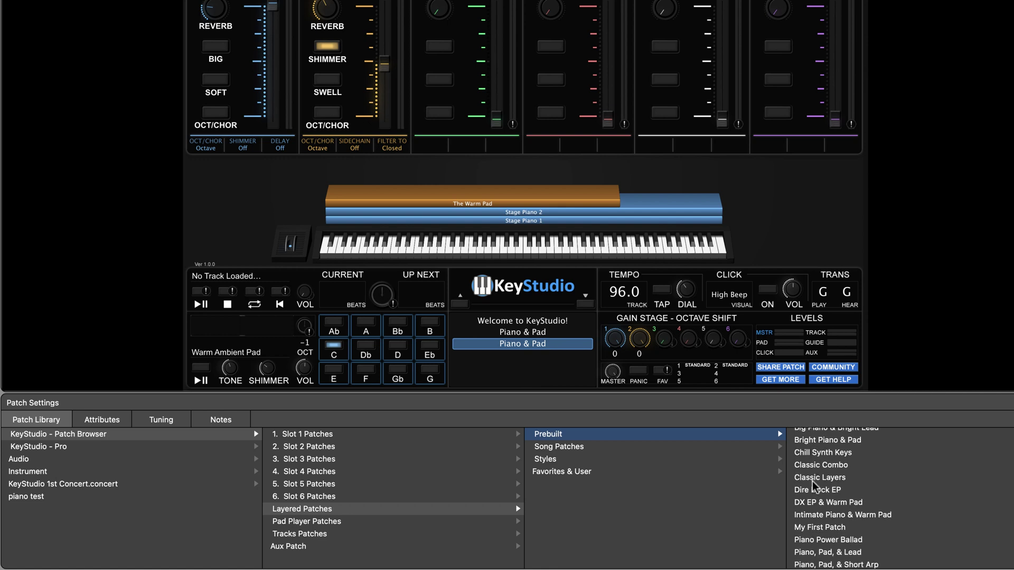
pyautogui.scroll(3, 812, 485)
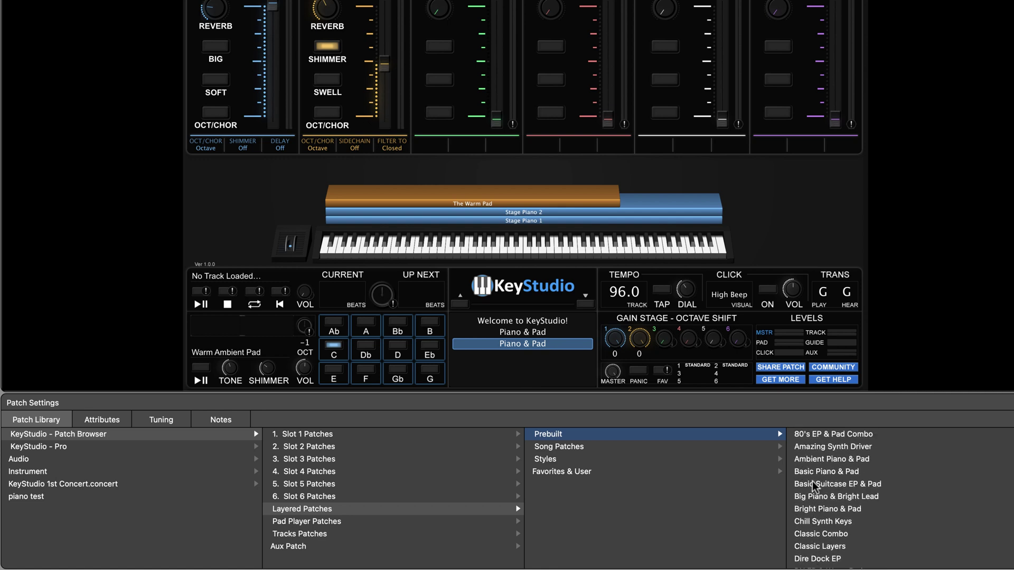